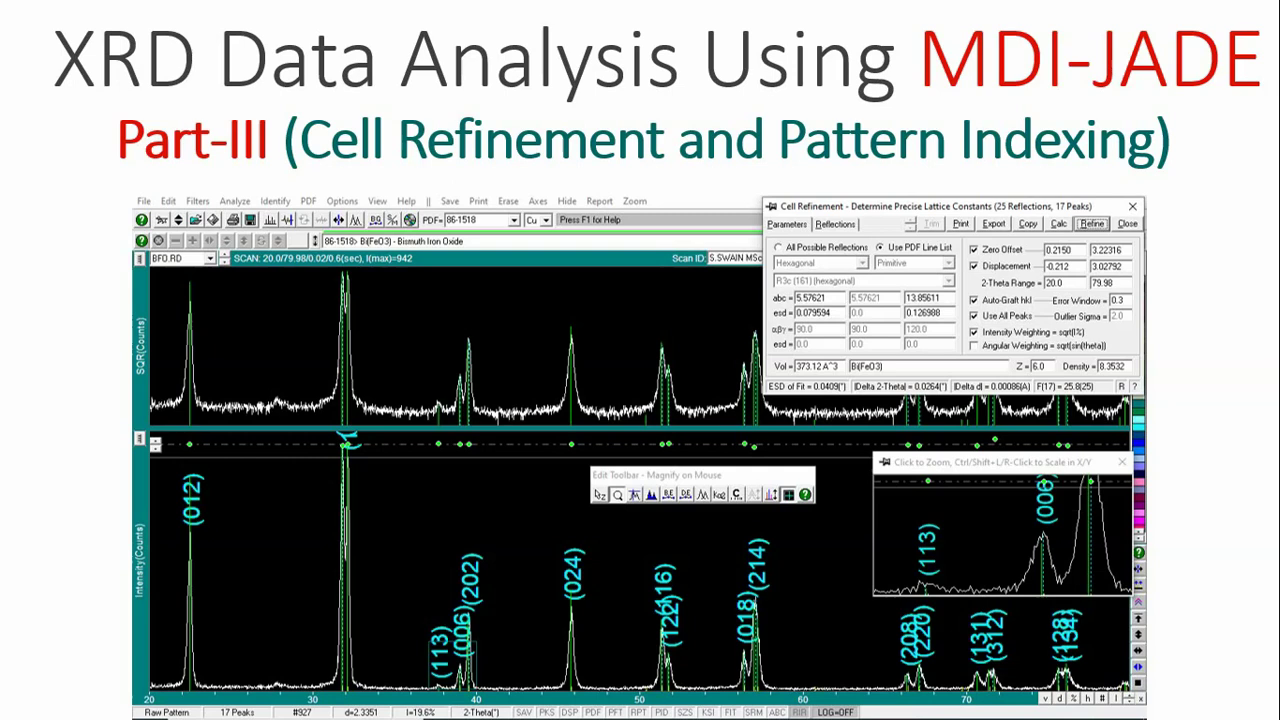
Exit the PowerPoint title-slide slideshow and launch MDI Jade 5 from the taskbar.
key("Escape")
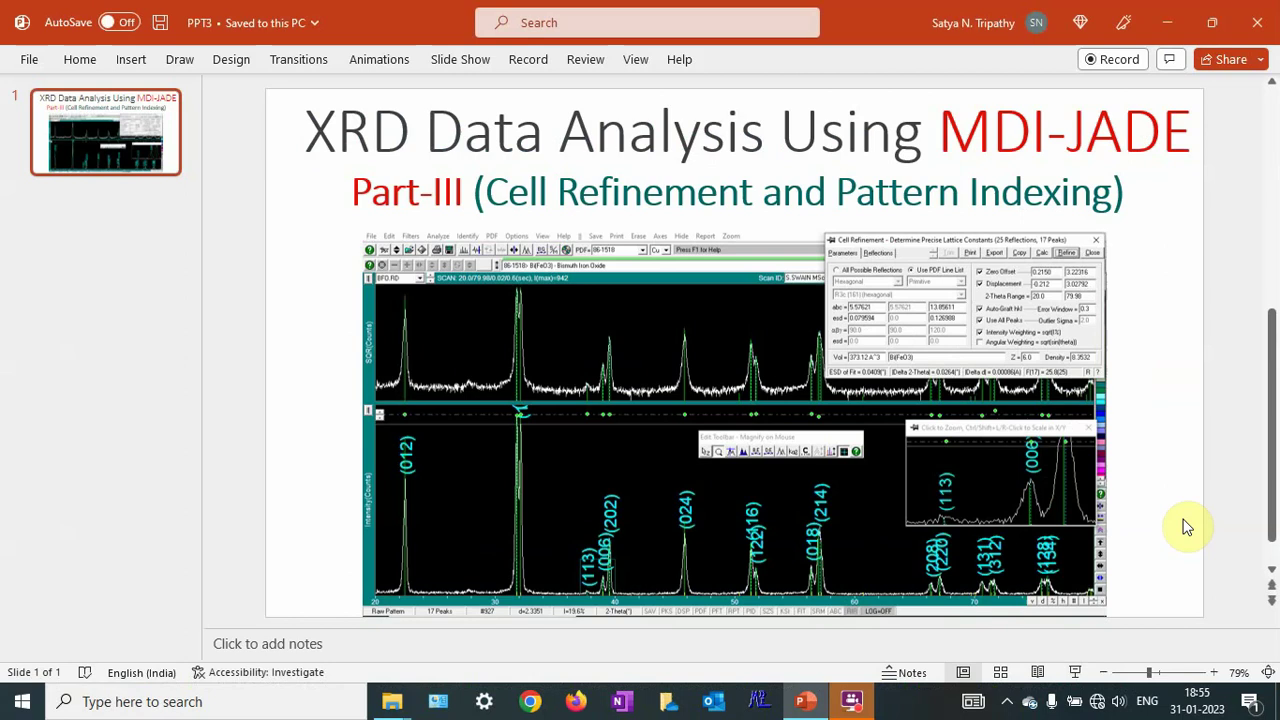
left_click(760, 701)
Minimise PowerPoint, dismiss the project prompt, and load BFO.RD from the desktop's MDI Jade folder.
left_click(1168, 22)
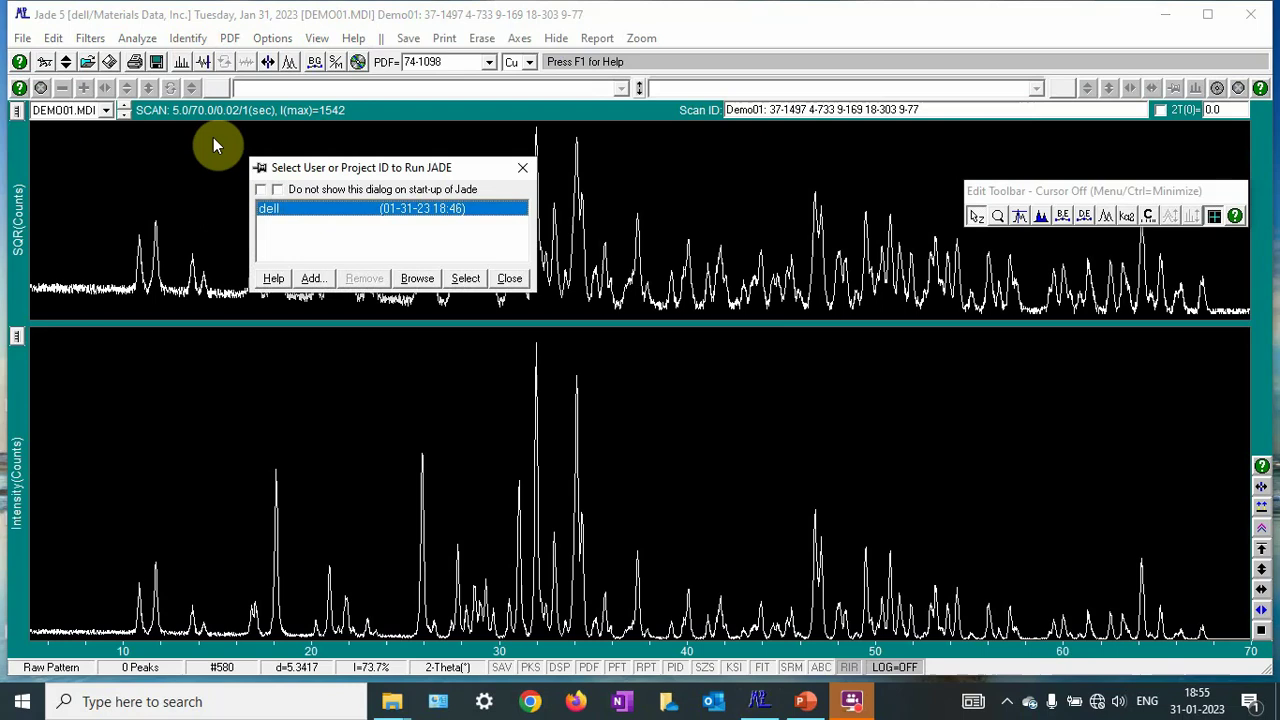
left_click(527, 168)
left_click(22, 38)
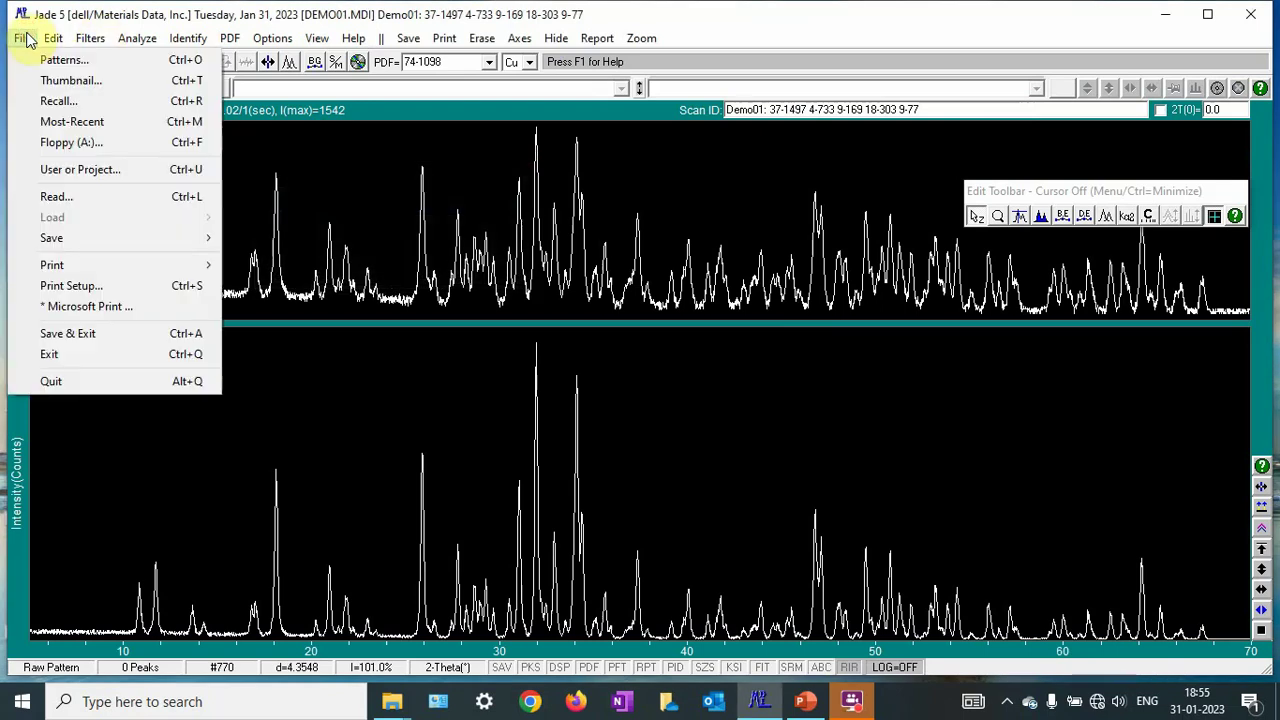
left_click(45, 60)
left_click(420, 180)
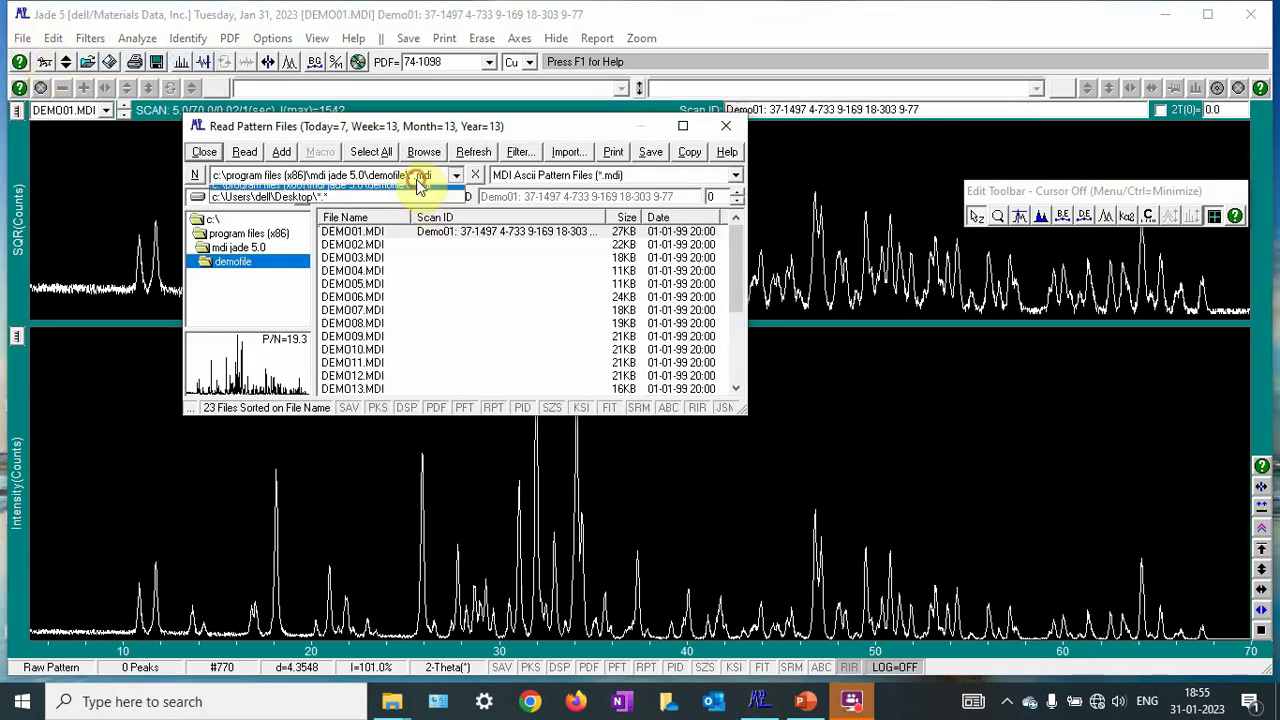
left_click(386, 197)
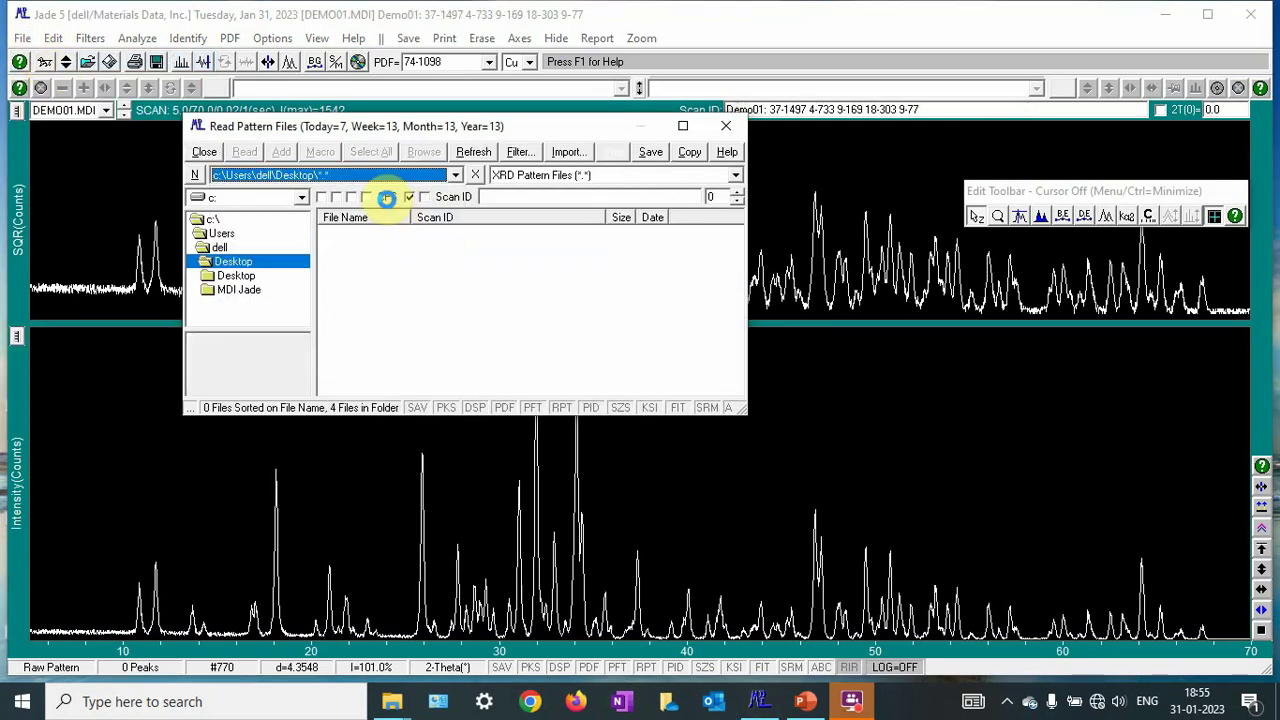
left_click(255, 290)
double_click(412, 242)
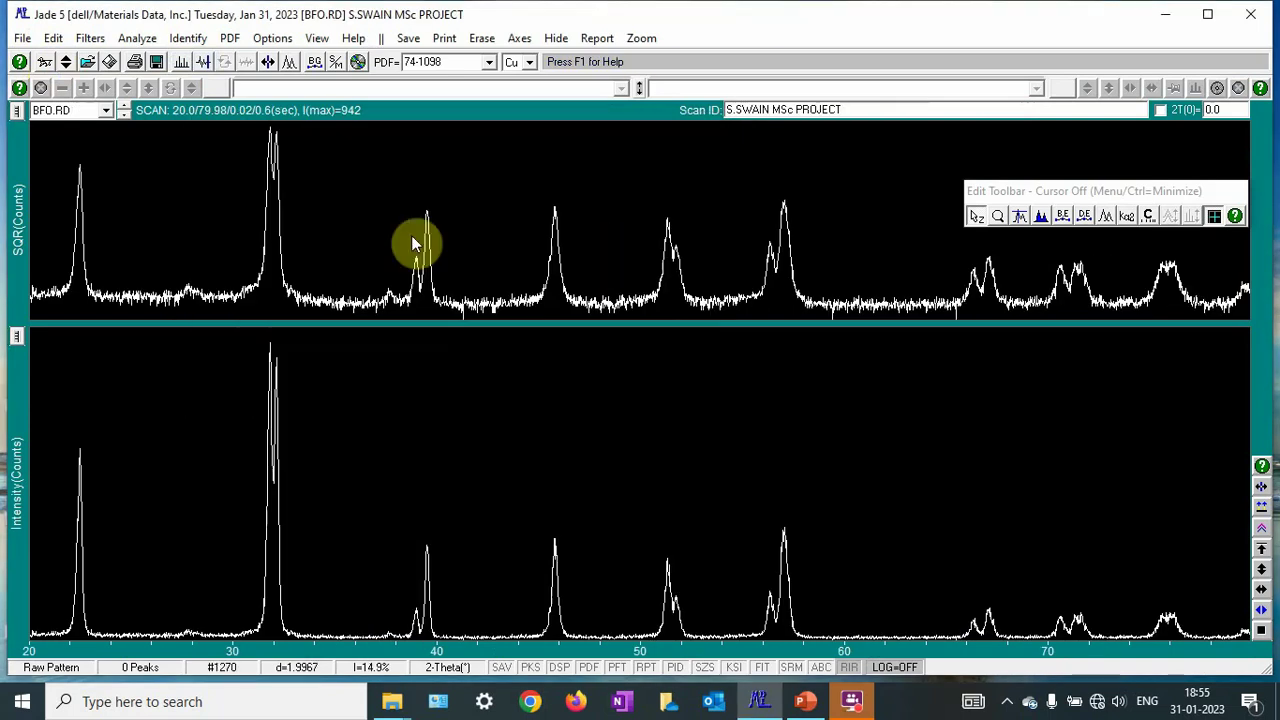
left_click_drag(1061, 190, 1045, 412)
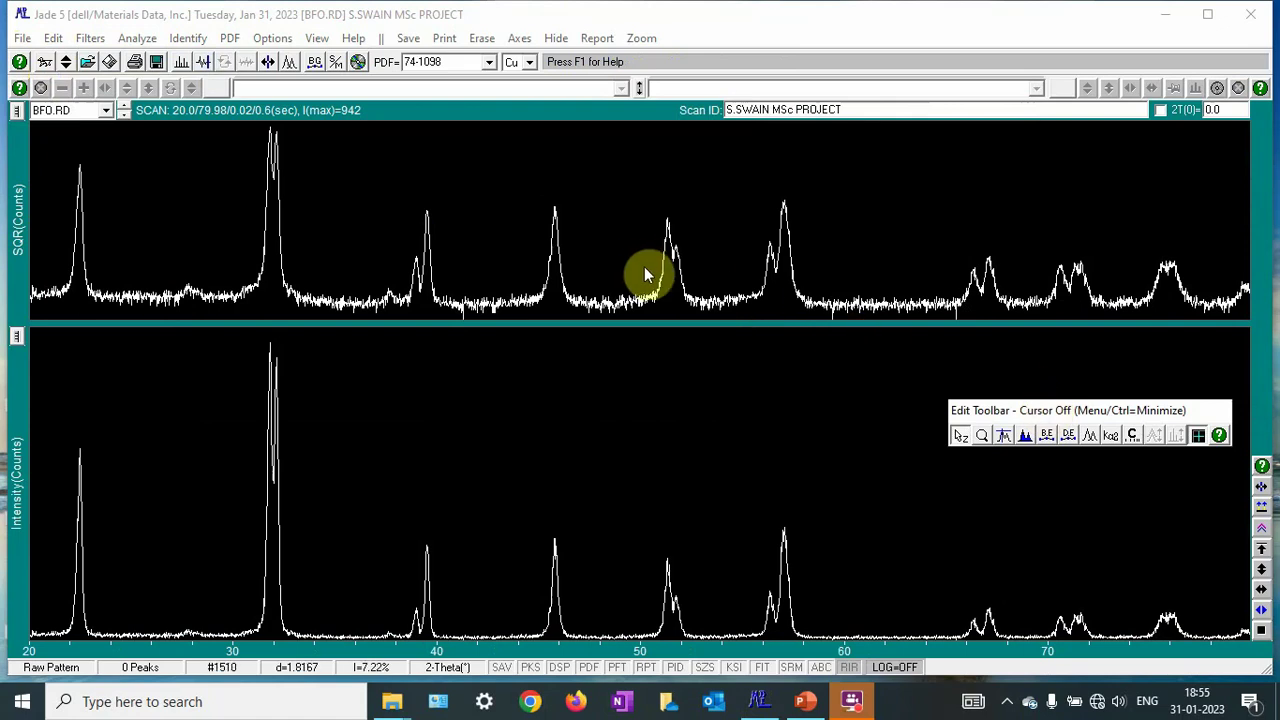
Run an automatic peak search on the BFO.RD pattern.
left_click(135, 38)
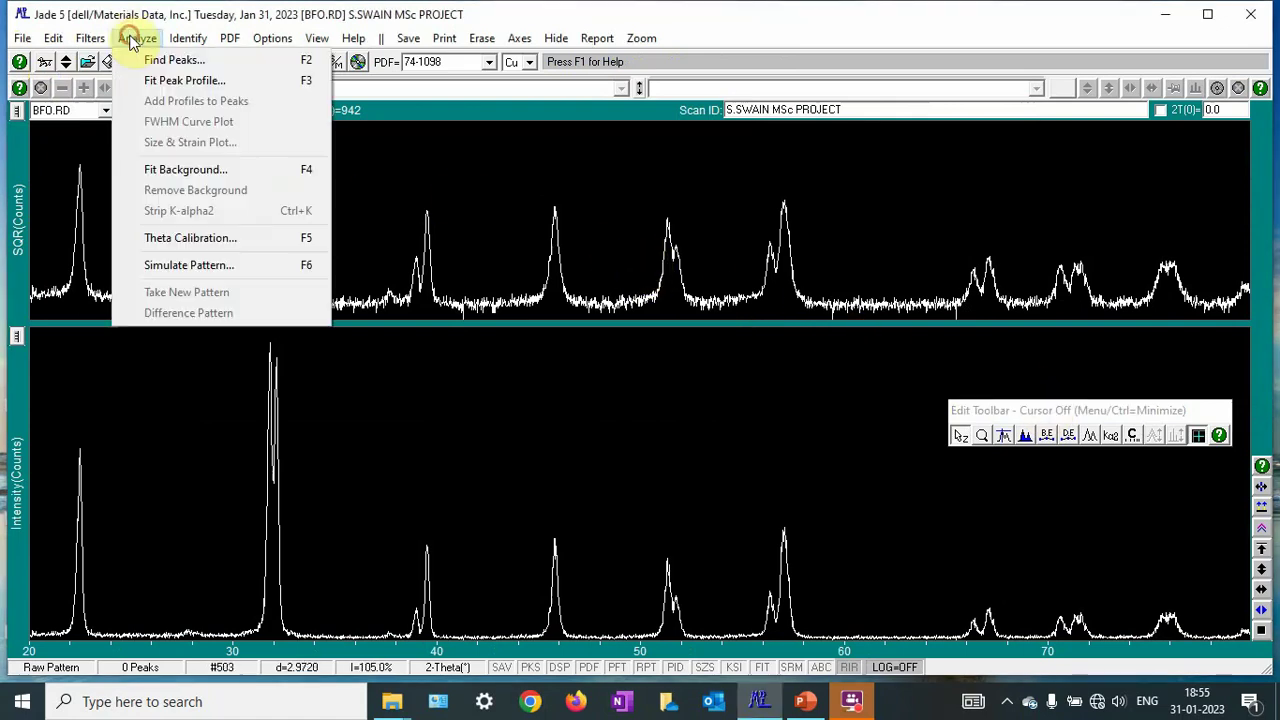
left_click(132, 53)
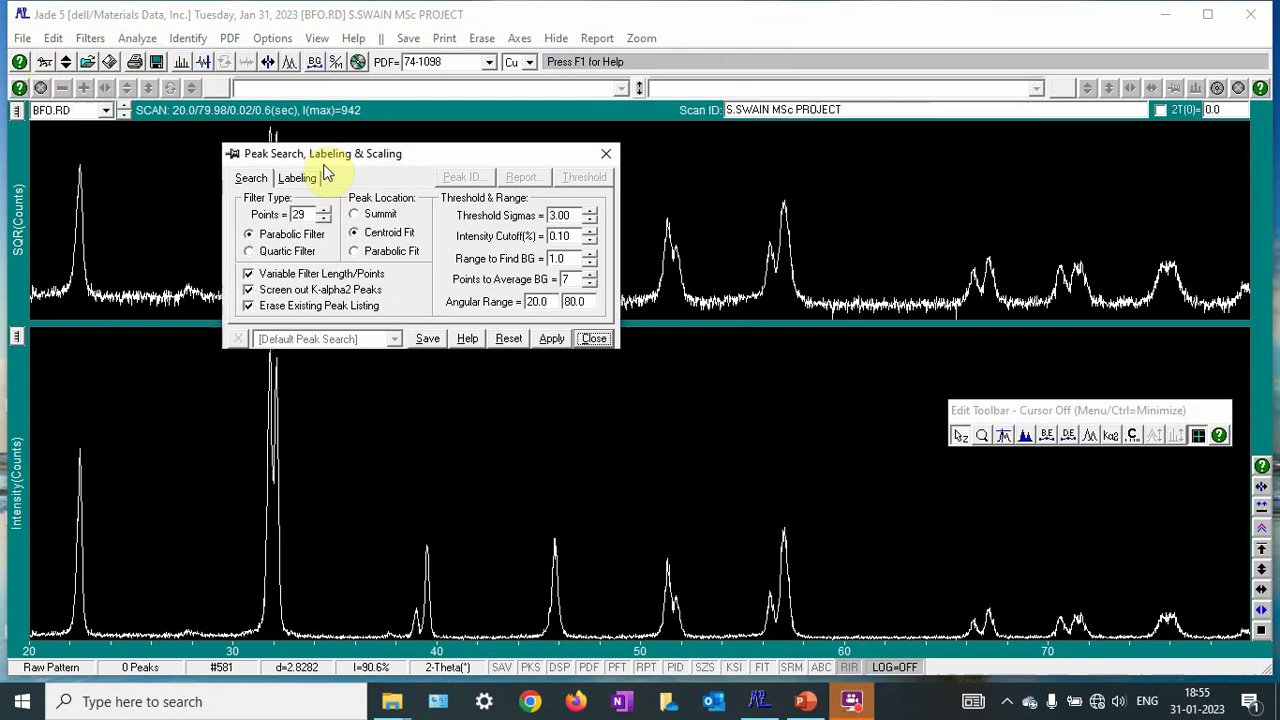
left_click(552, 340)
left_click_drag(446, 161, 928, 248)
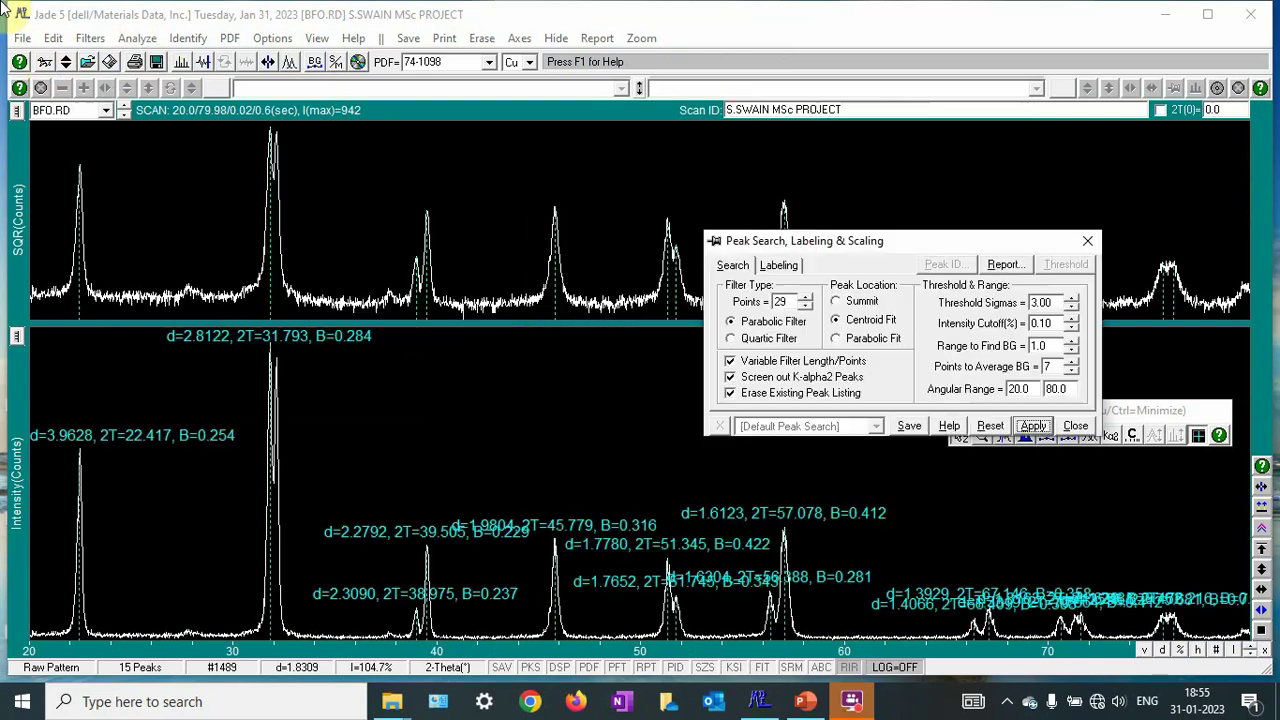
Add the missed peaks by hand at 32.076° and 37.634° 2-theta.
left_click_drag(335, 378, 337, 374)
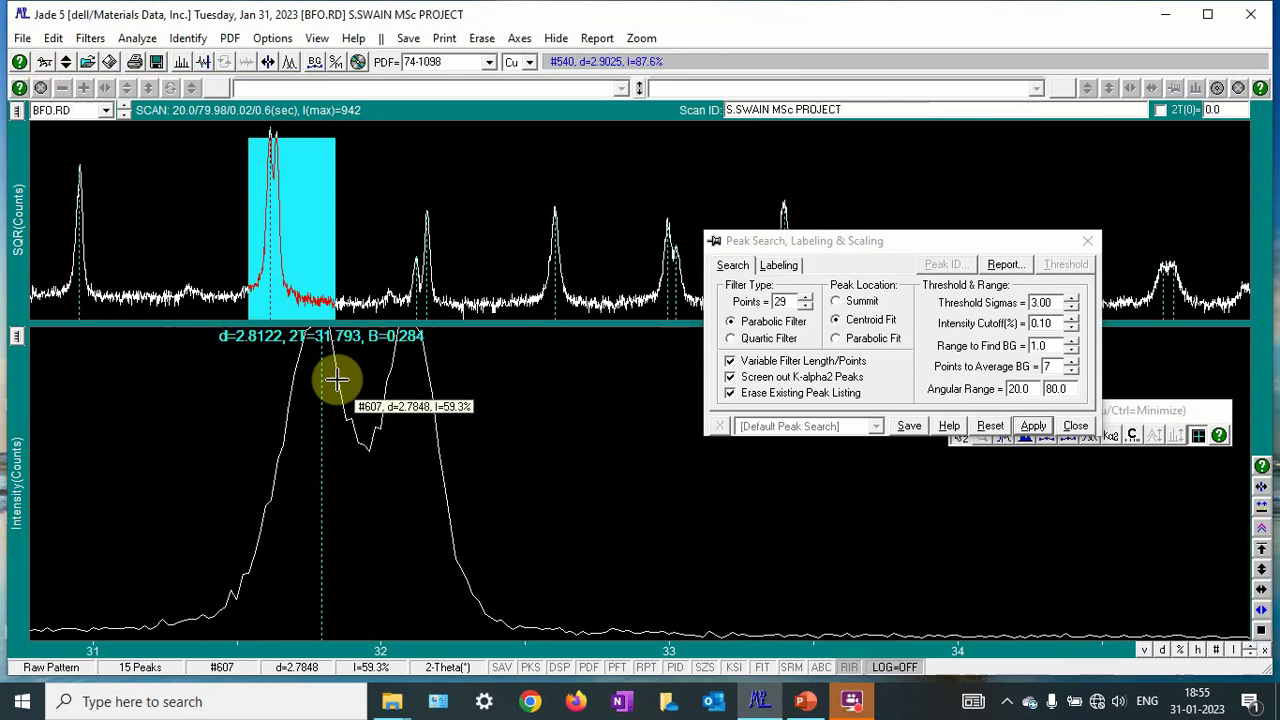
left_click_drag(941, 250, 968, 480)
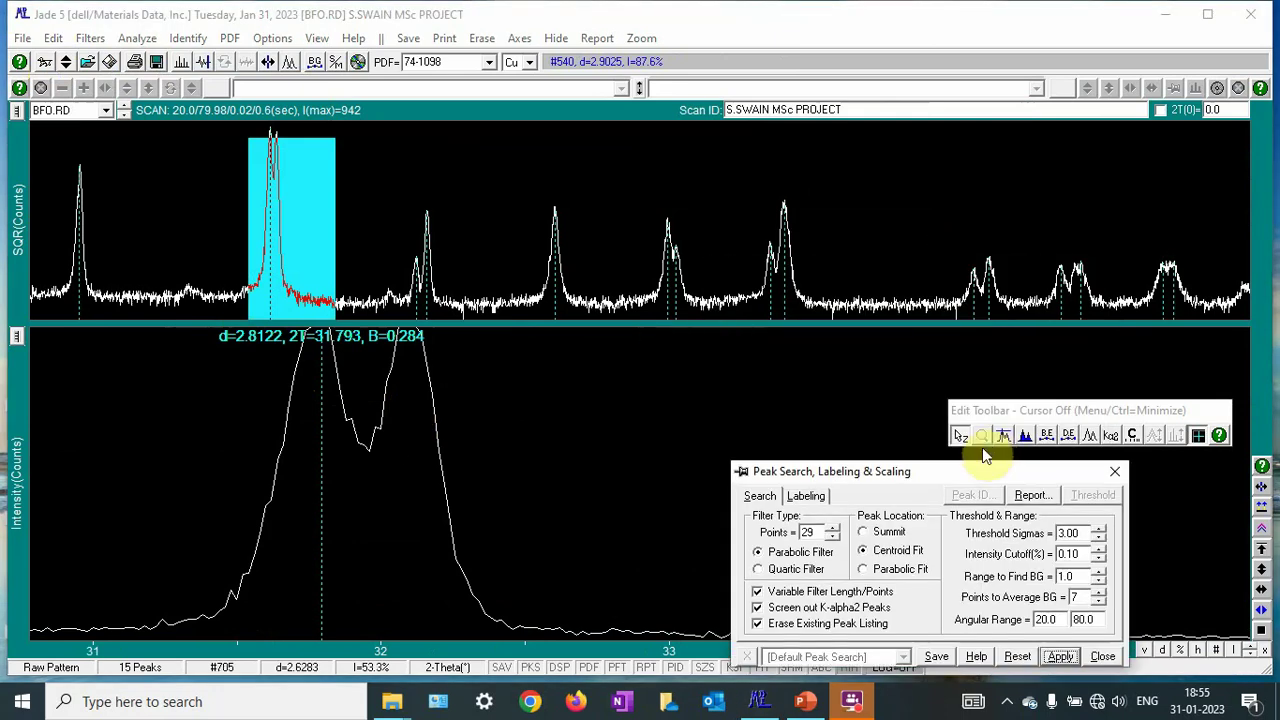
left_click(1003, 435)
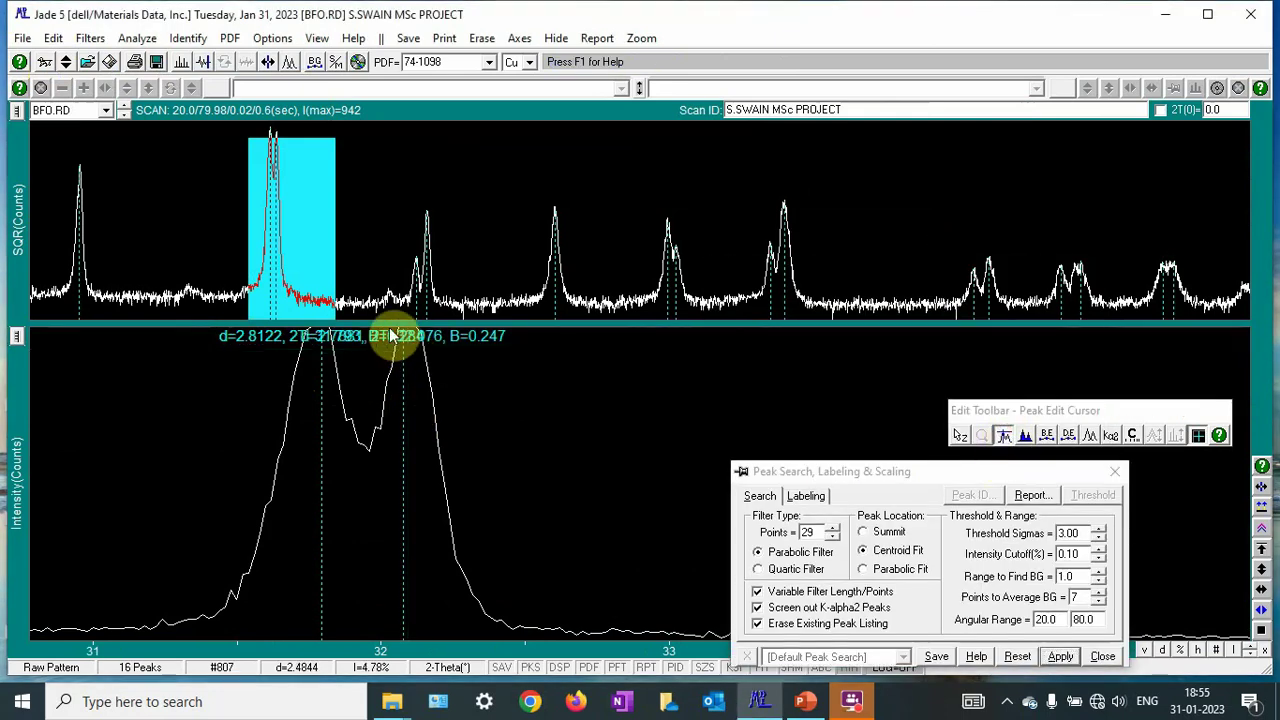
left_click_drag(358, 285, 401, 290)
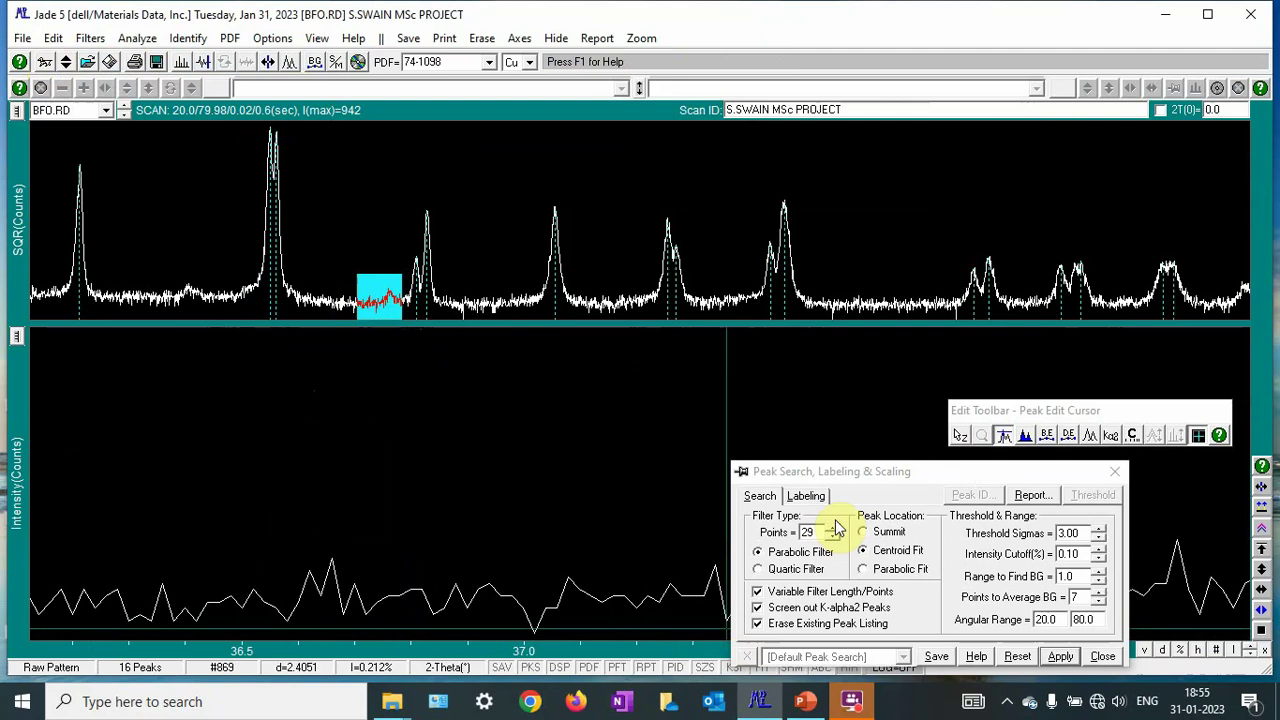
left_click_drag(840, 471, 322, 362)
left_click(870, 560)
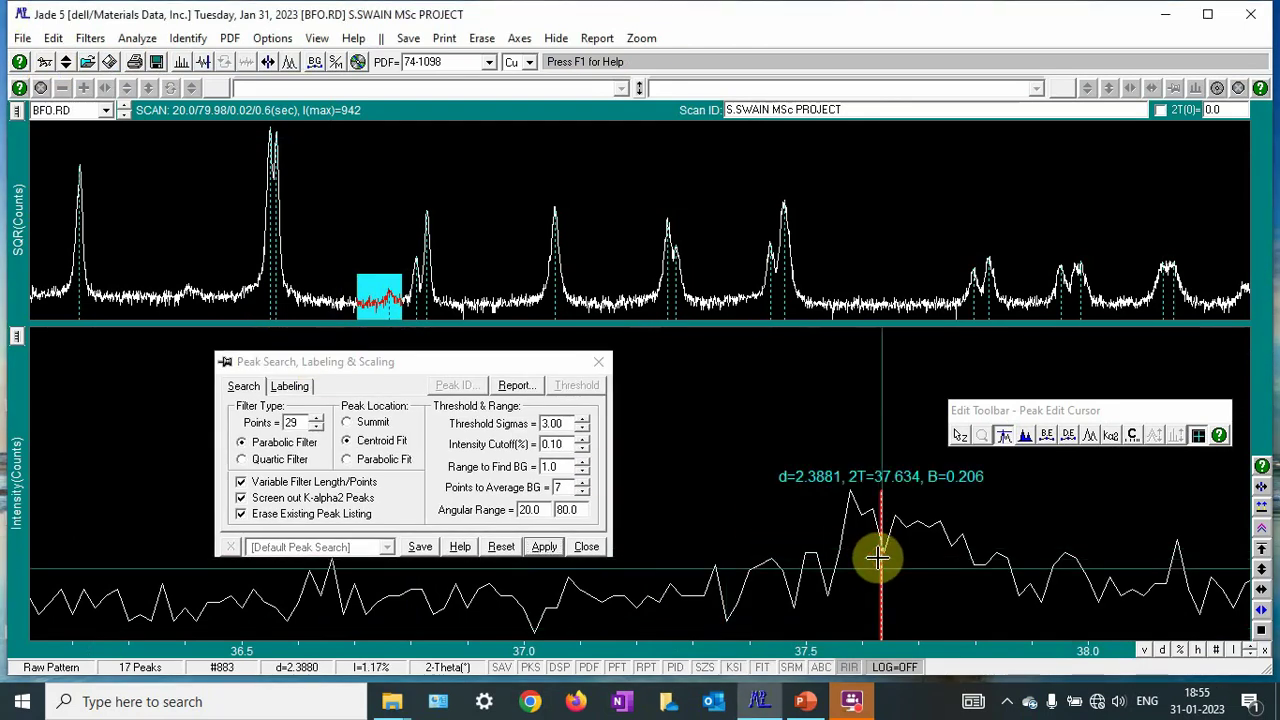
Review the 17-peak report, then close it.
left_click(520, 388)
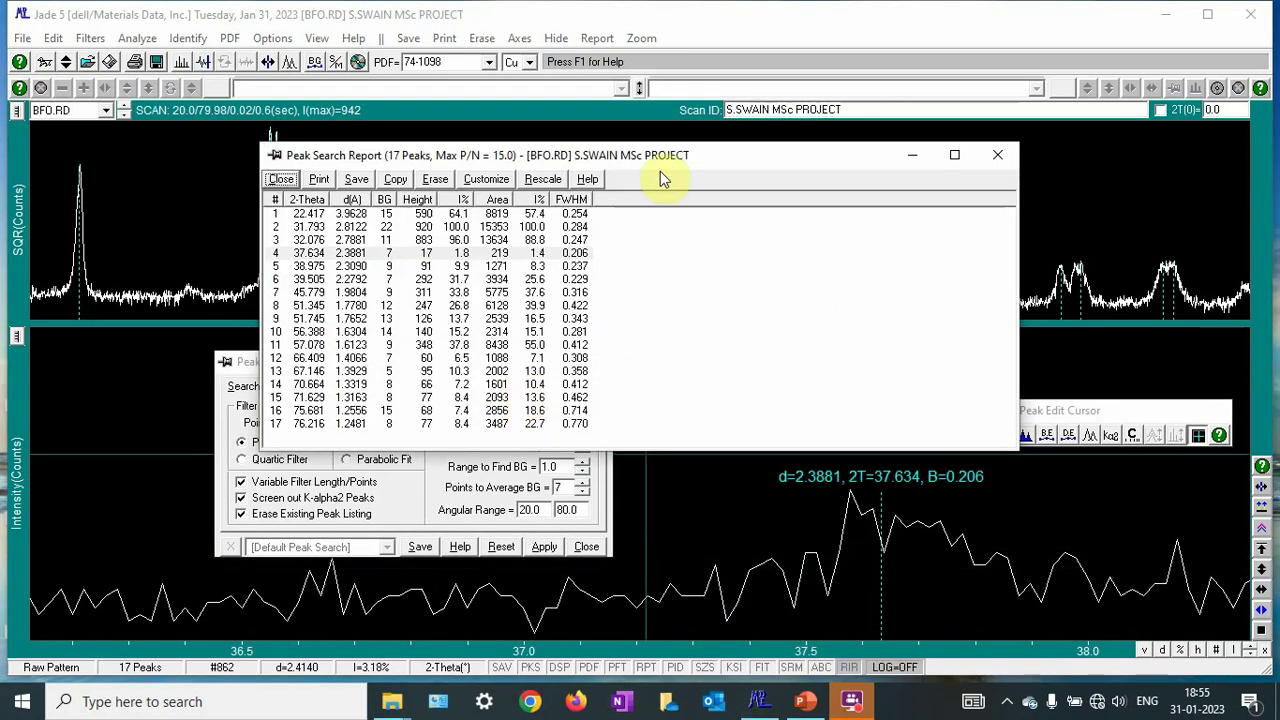
left_click_drag(660, 158, 699, 148)
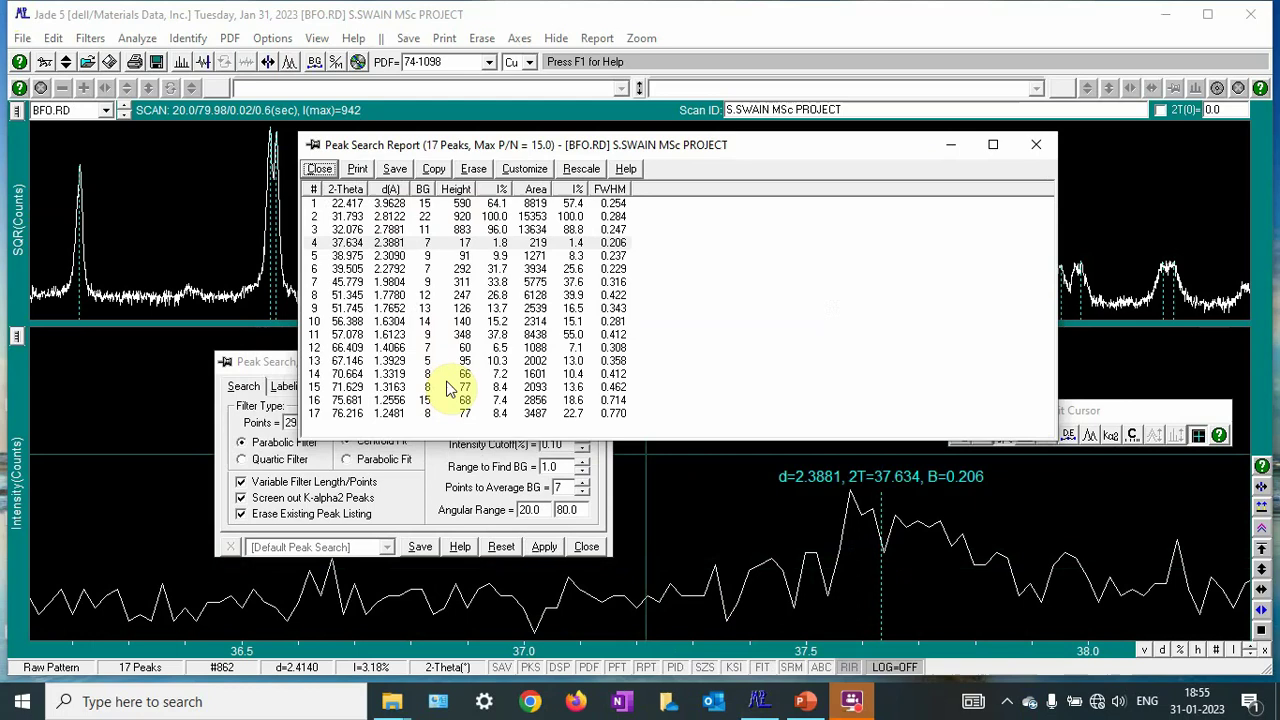
left_click(1026, 146)
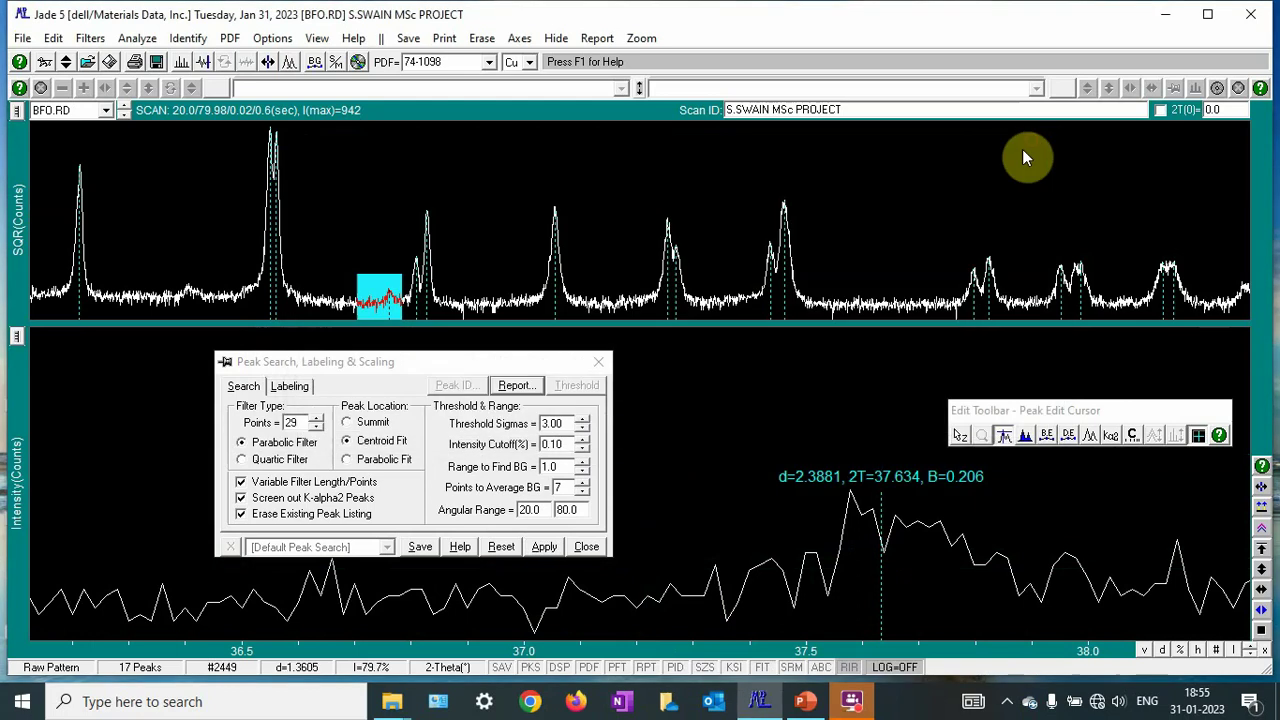
Close the Peak Search, Labeling & Scaling dialog.
left_click(598, 547)
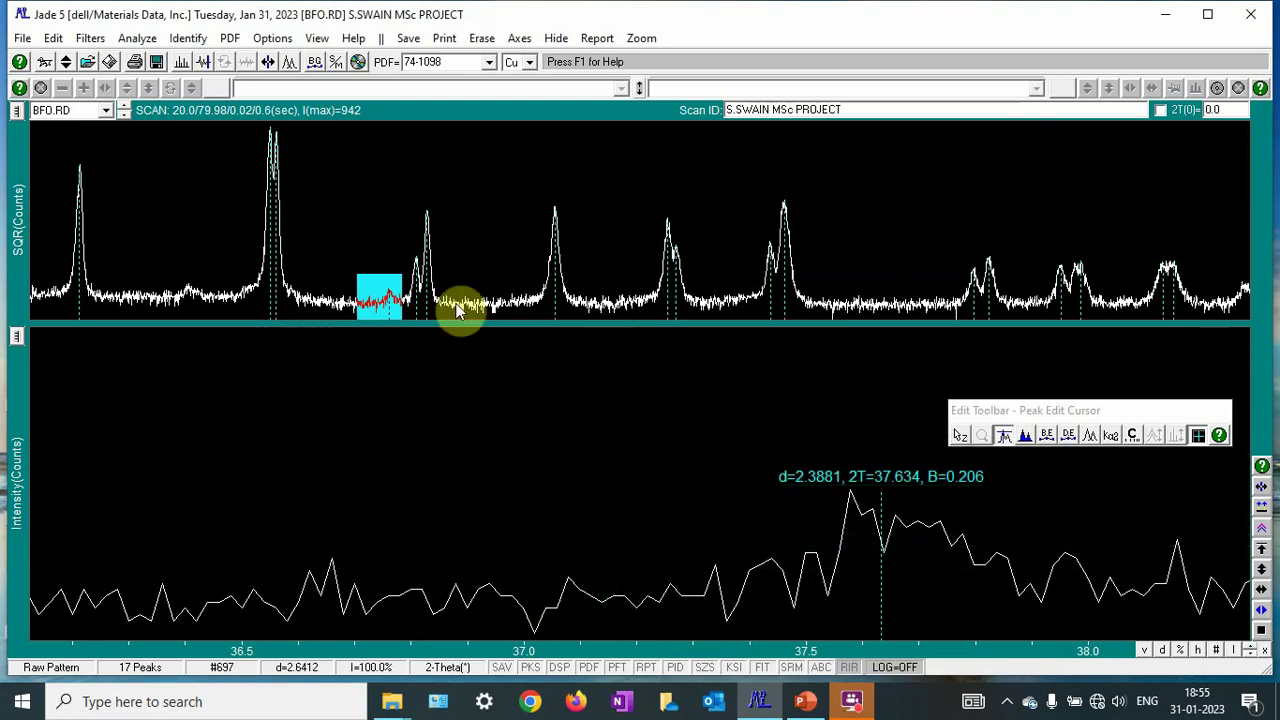
Retrieve PDF cards containing Bi, Fe and O.
left_click(229, 38)
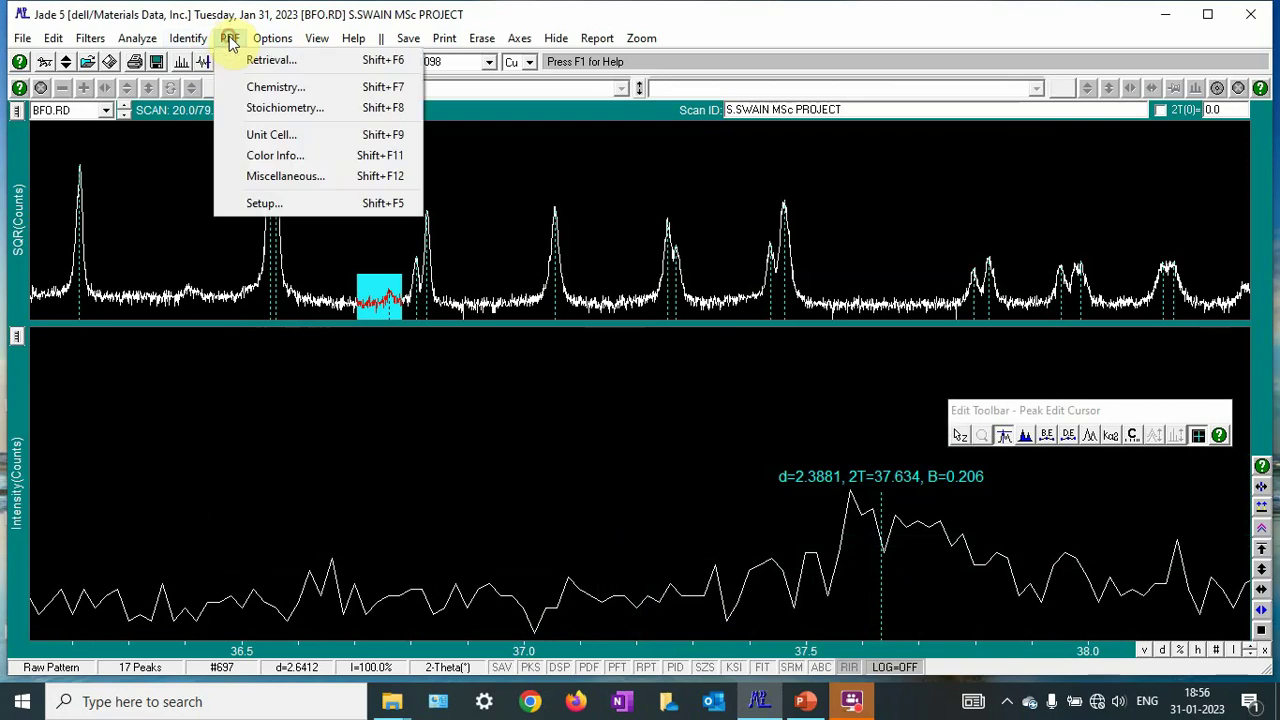
left_click(263, 90)
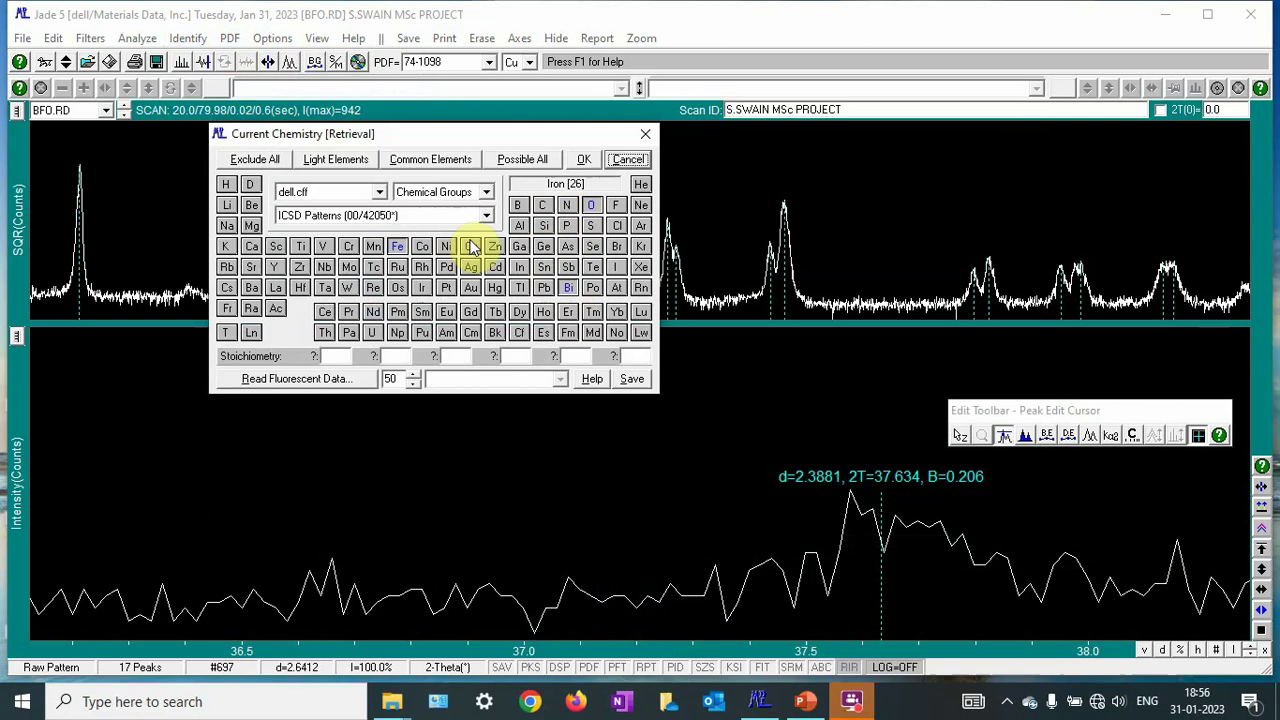
left_click(586, 160)
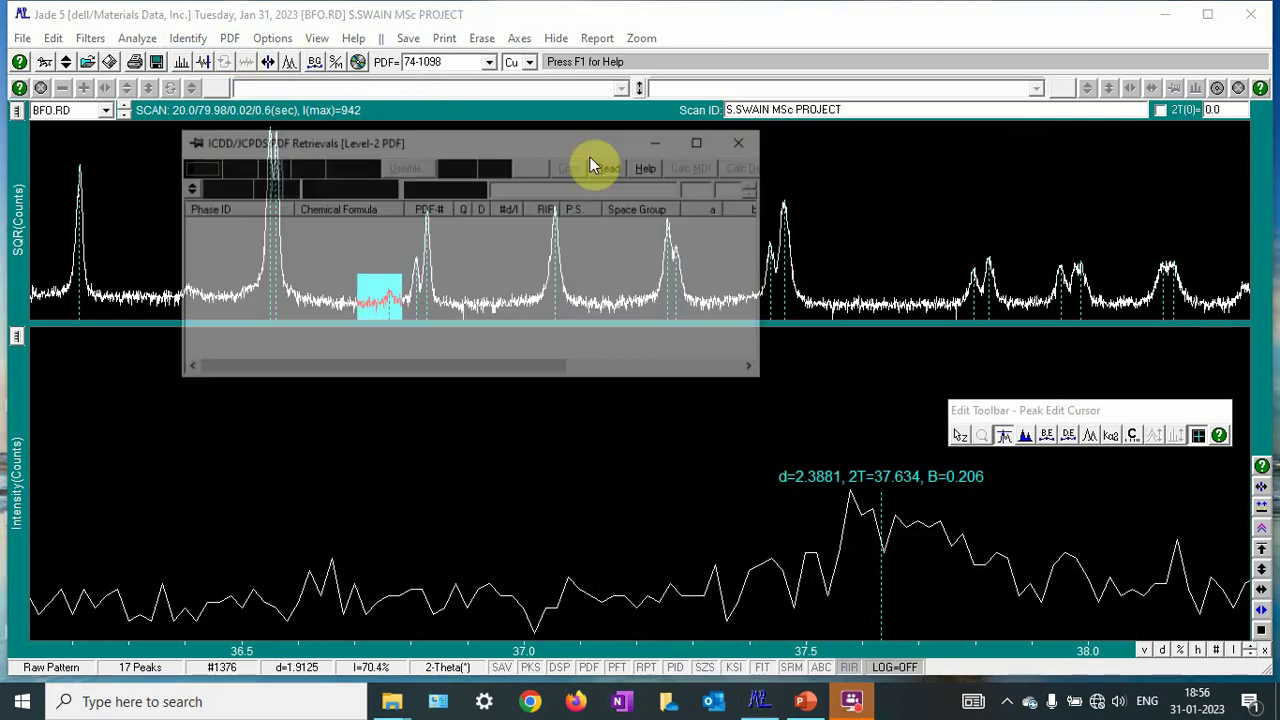
left_click_drag(571, 377, 583, 484)
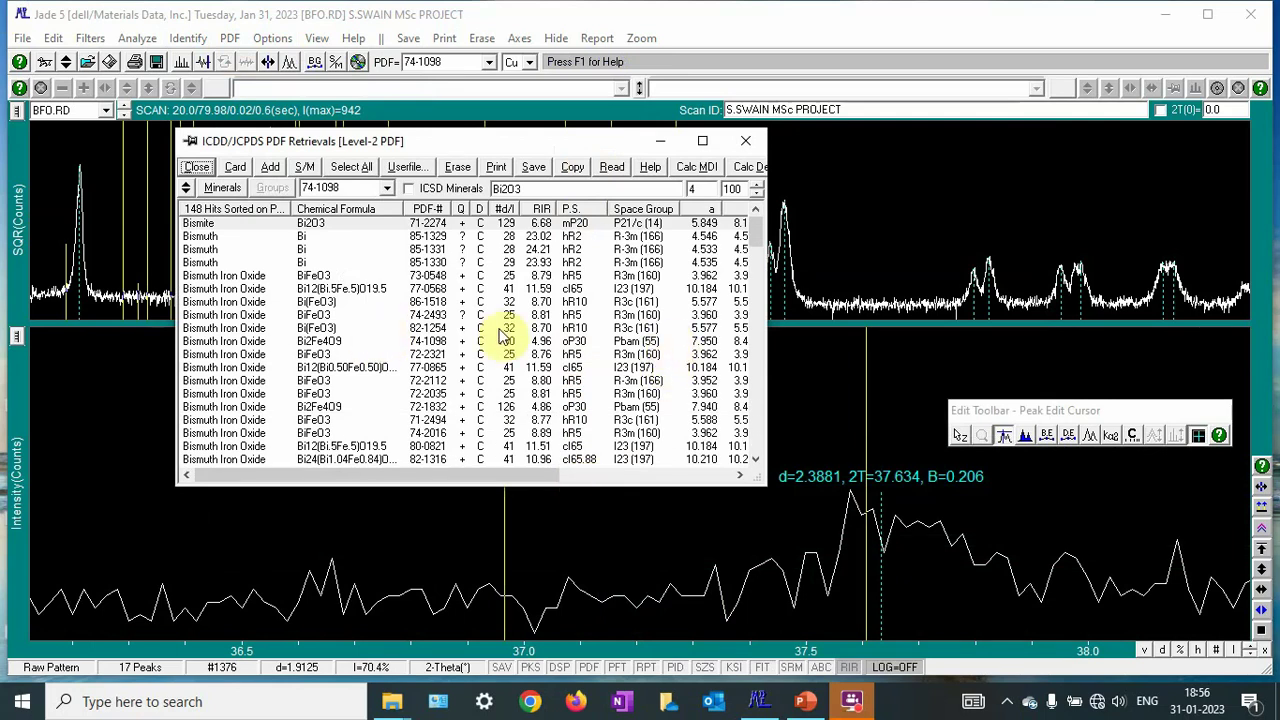
Overlay the Bi(FeO3) card 86-1518 on the pattern and zoom out to the full scan.
double_click(648, 301)
left_click(668, 118)
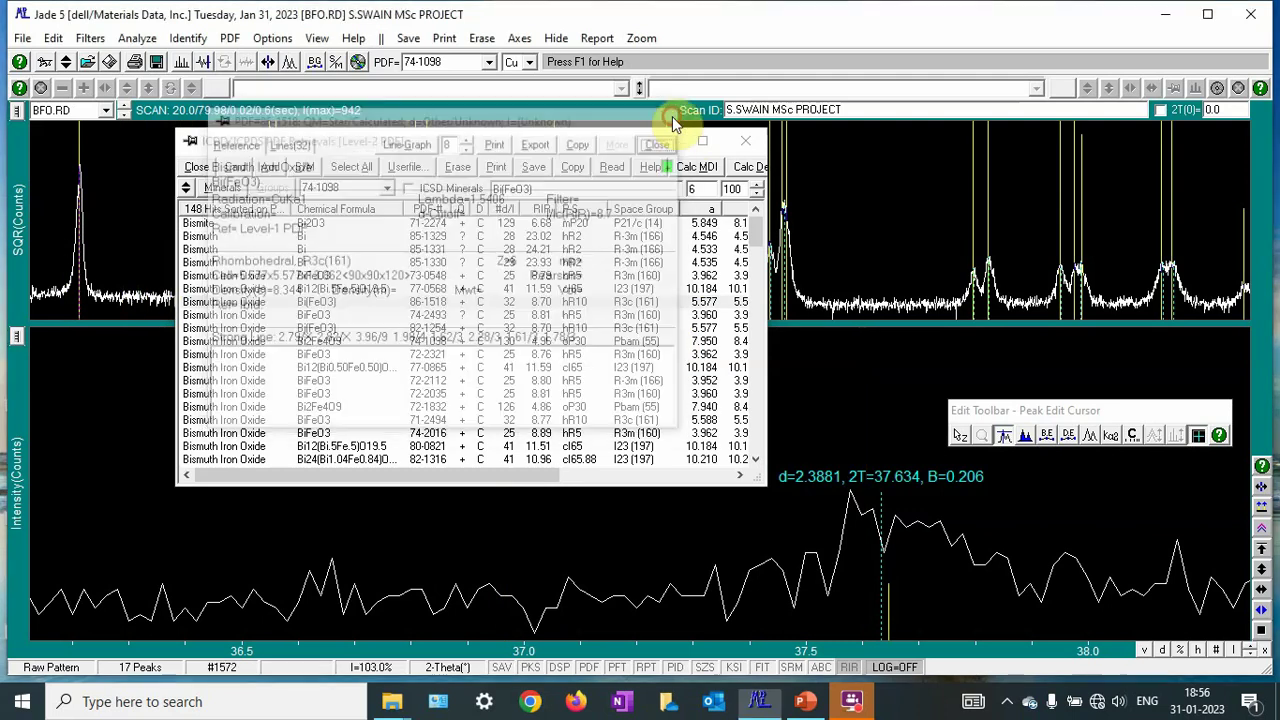
left_click(272, 167)
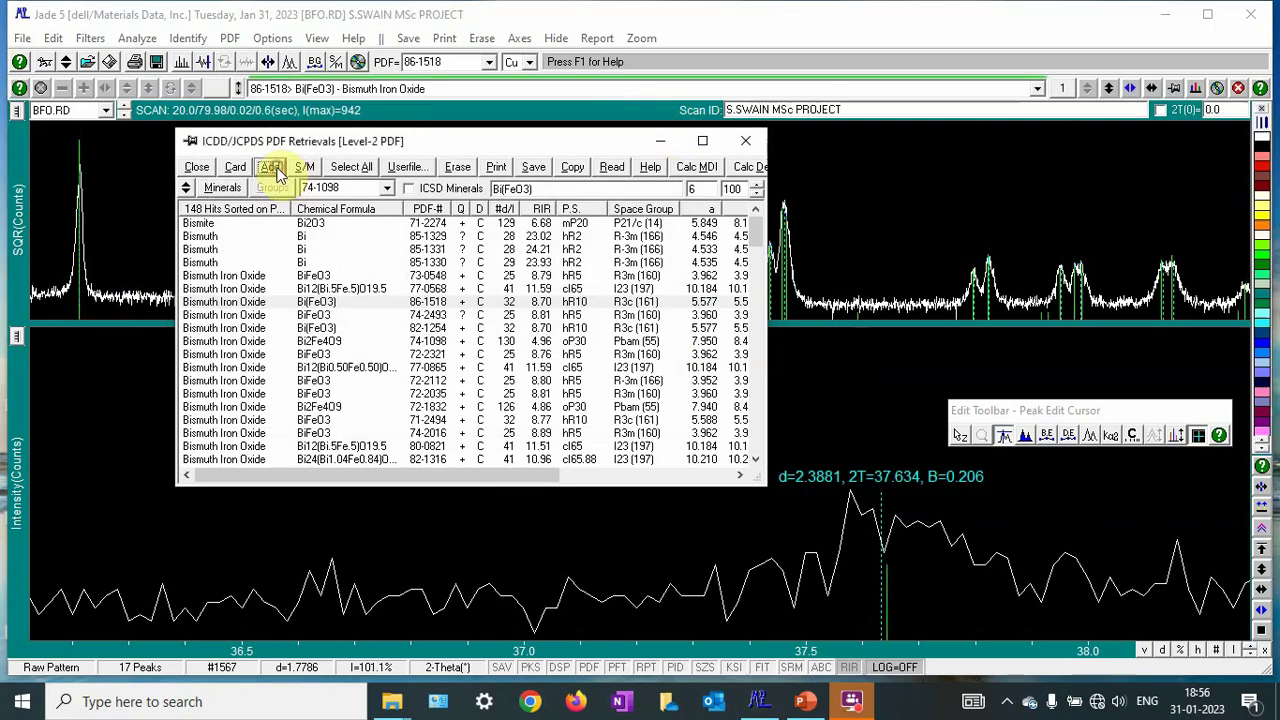
left_click(745, 141)
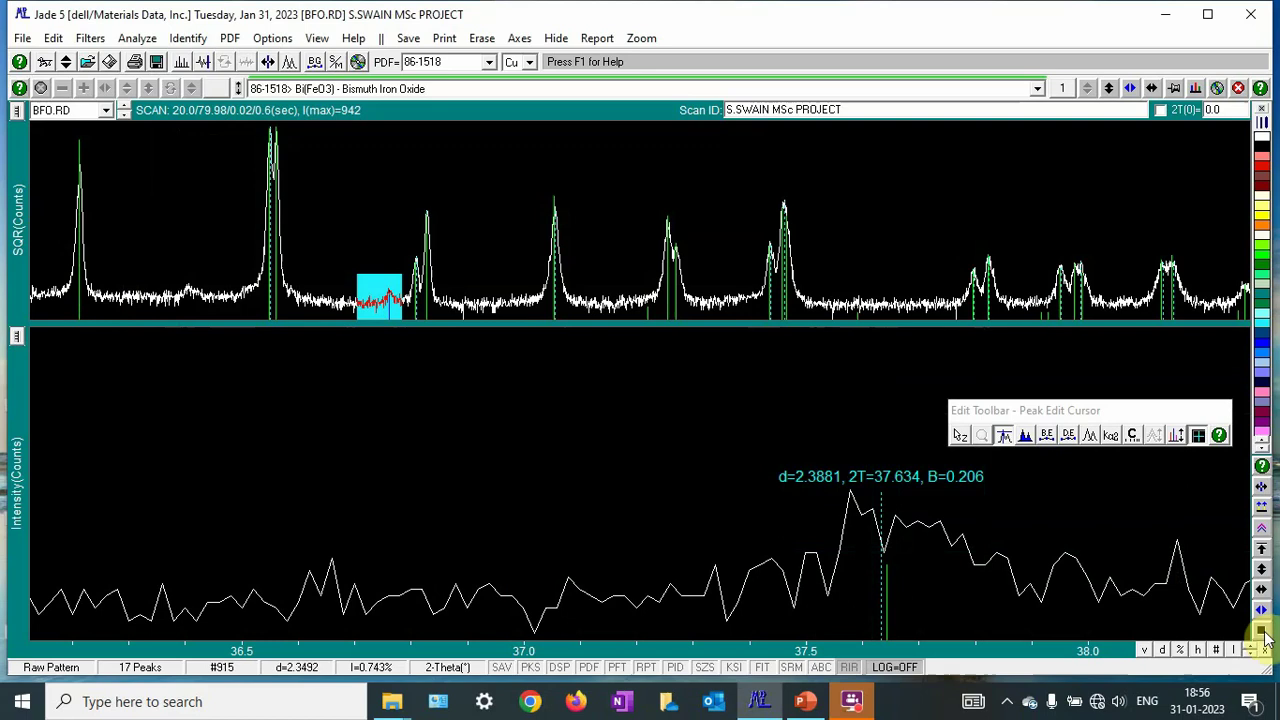
scroll(908, 551, "down", 2)
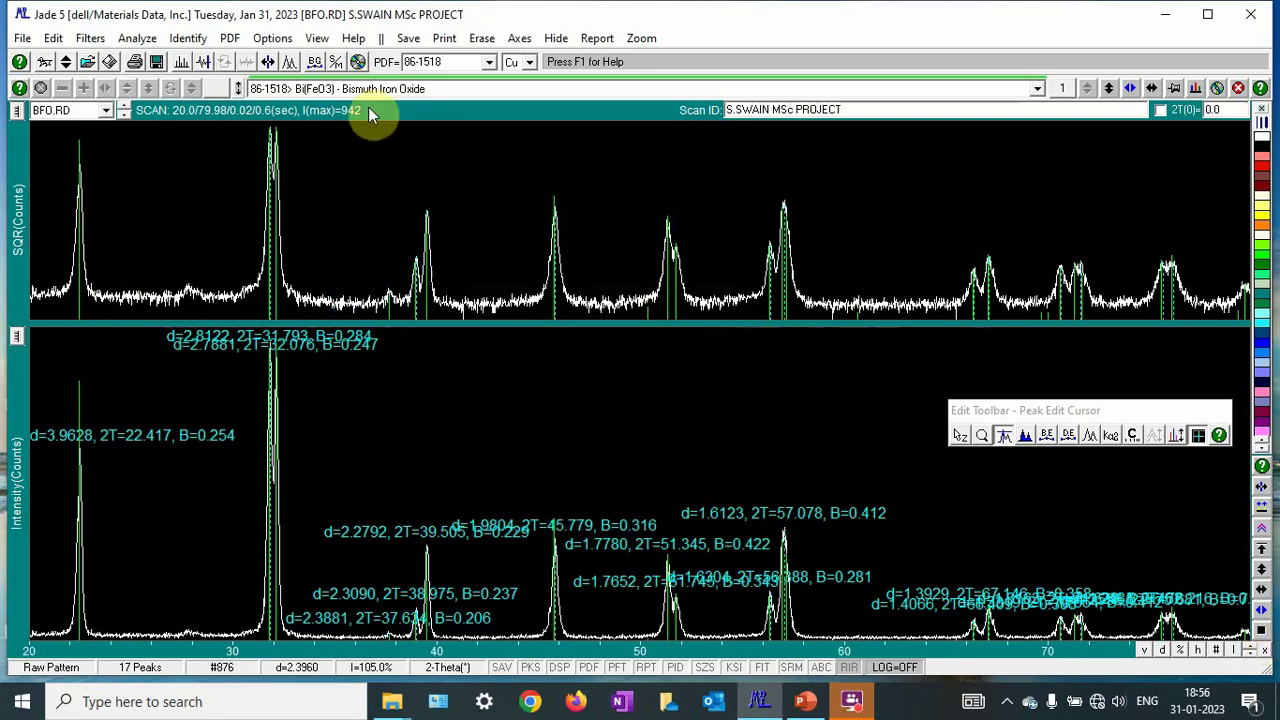
Start a cell refinement for hexagonal R3c Bi(FeO3), a=5.5775, c=13.8616 Å.
left_click(256, 42)
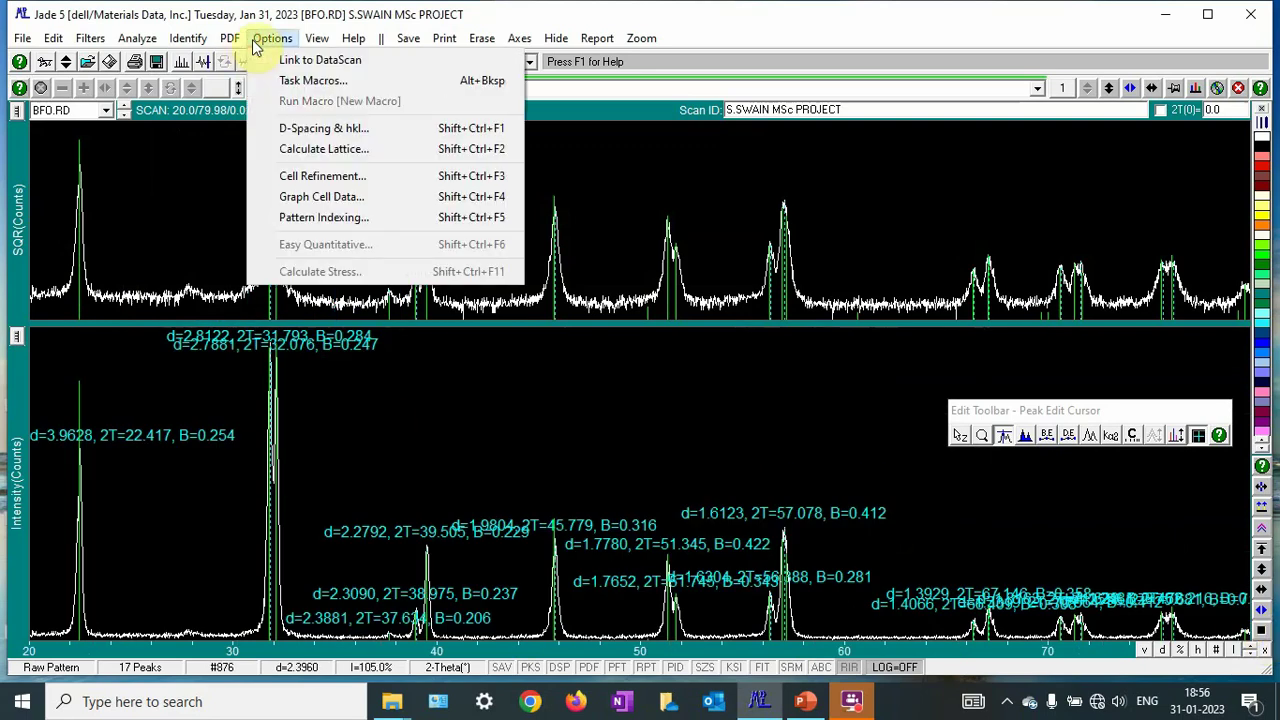
left_click(297, 175)
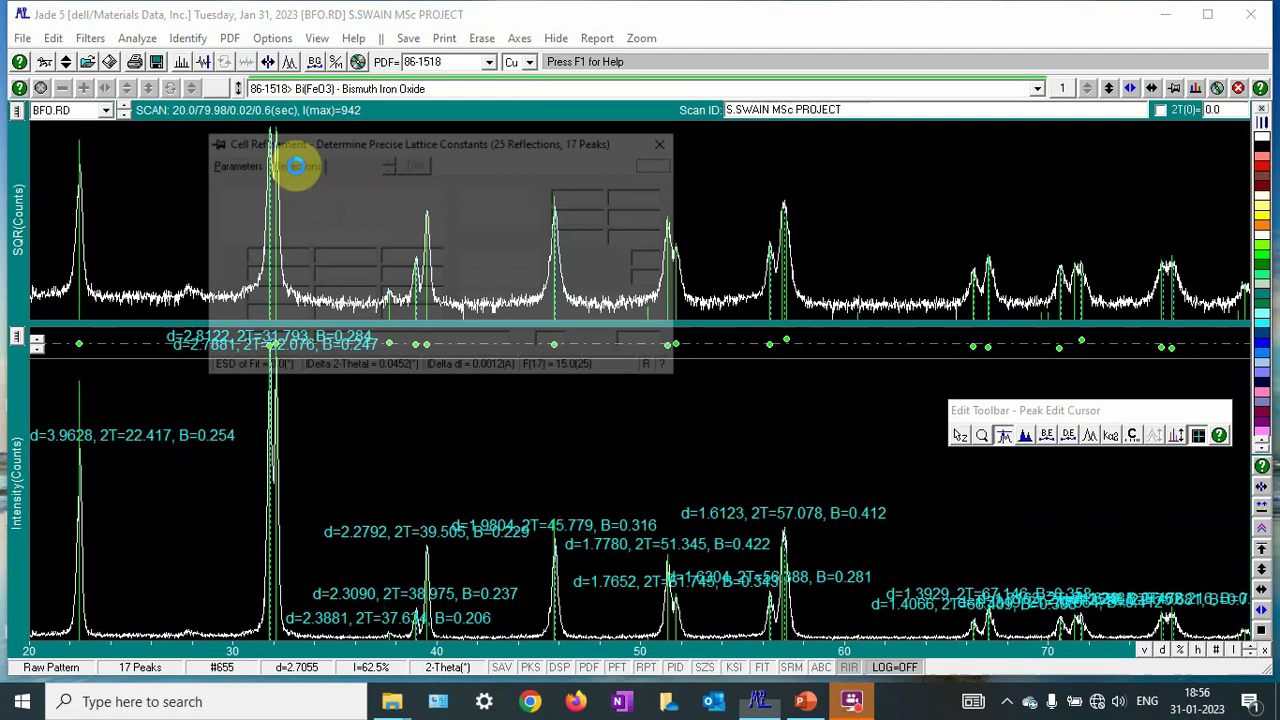
left_click_drag(354, 142, 660, 180)
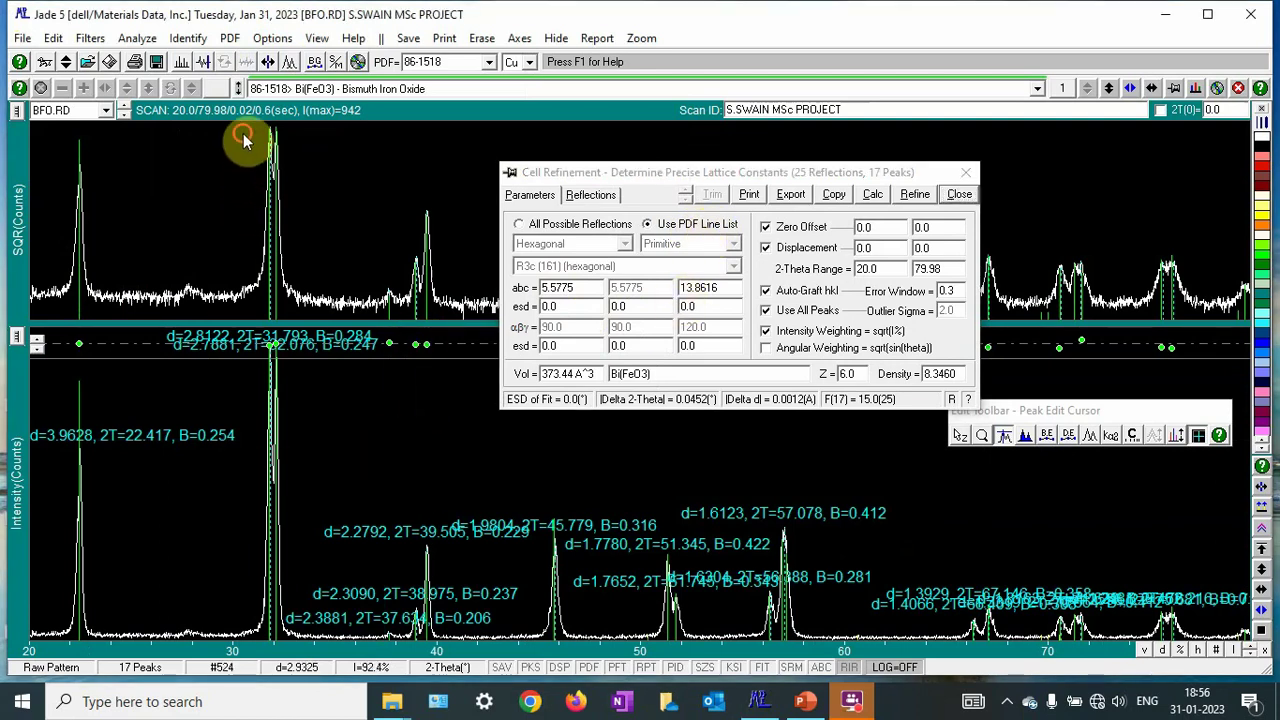
Zoom in on the strongest peak near 31.8° and set the zoom window beside the refinement.
left_click_drag(244, 139, 299, 145)
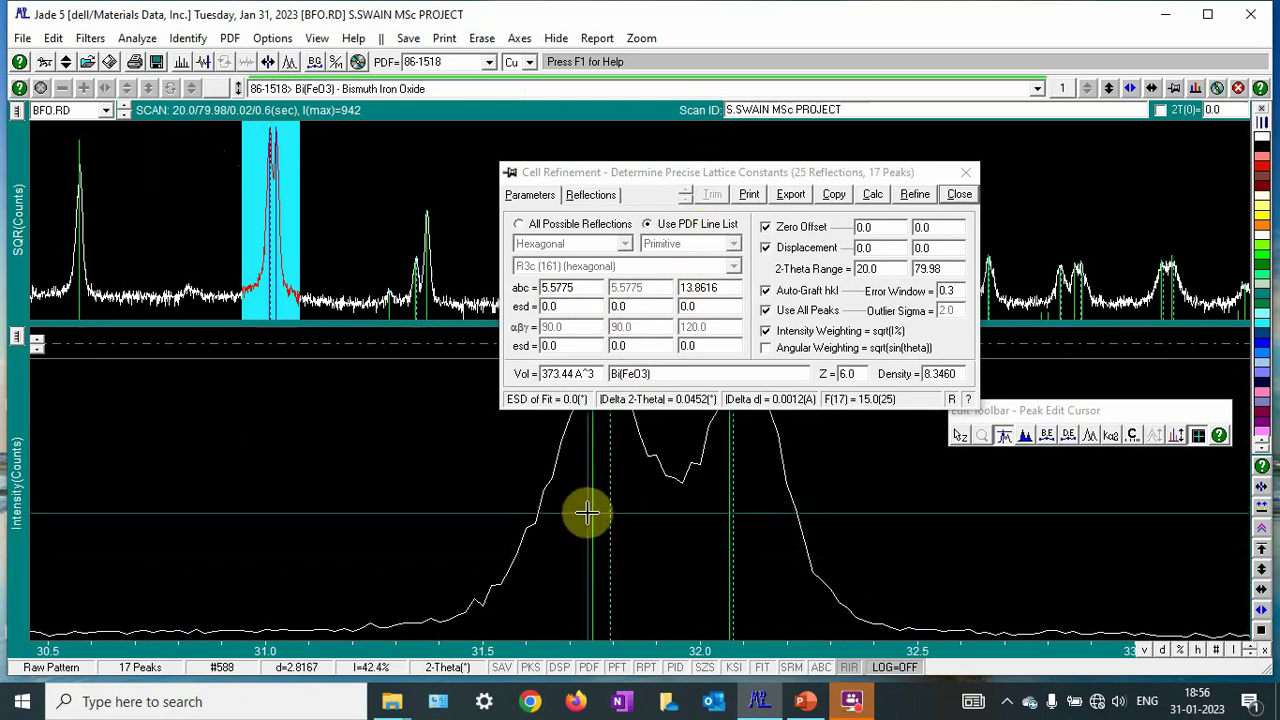
left_click_drag(746, 179, 836, 151)
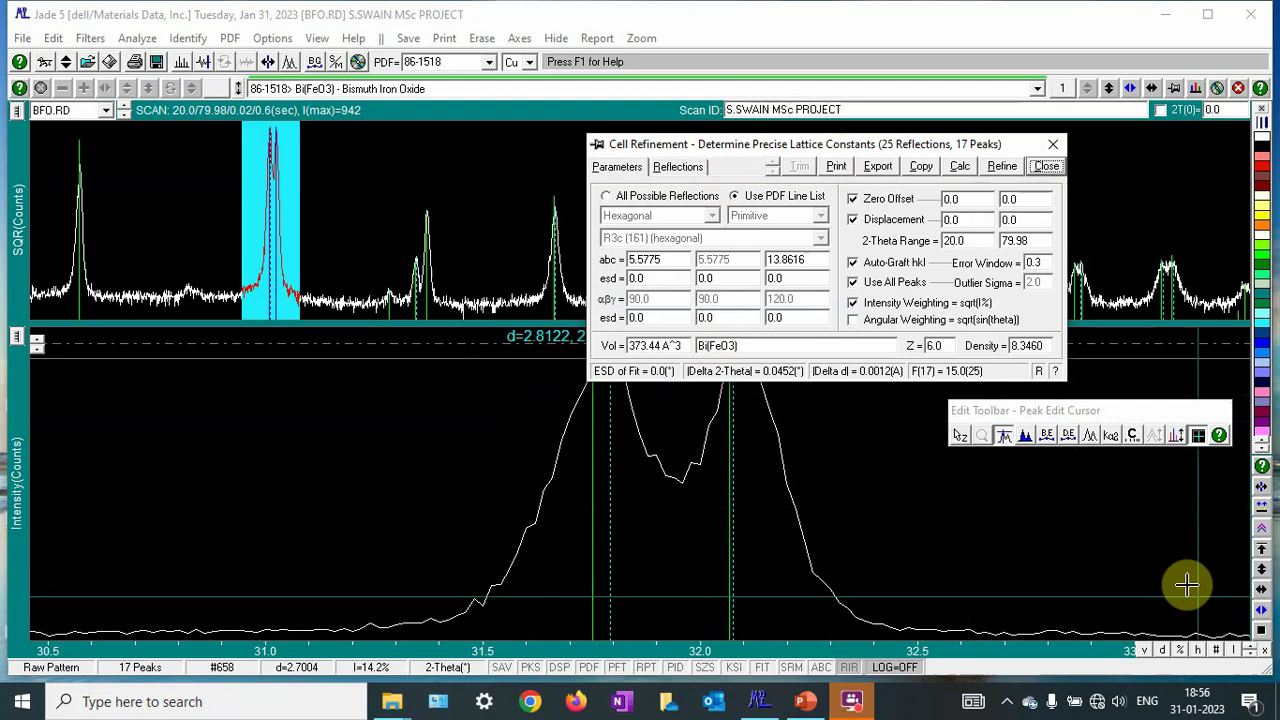
left_click(1262, 638)
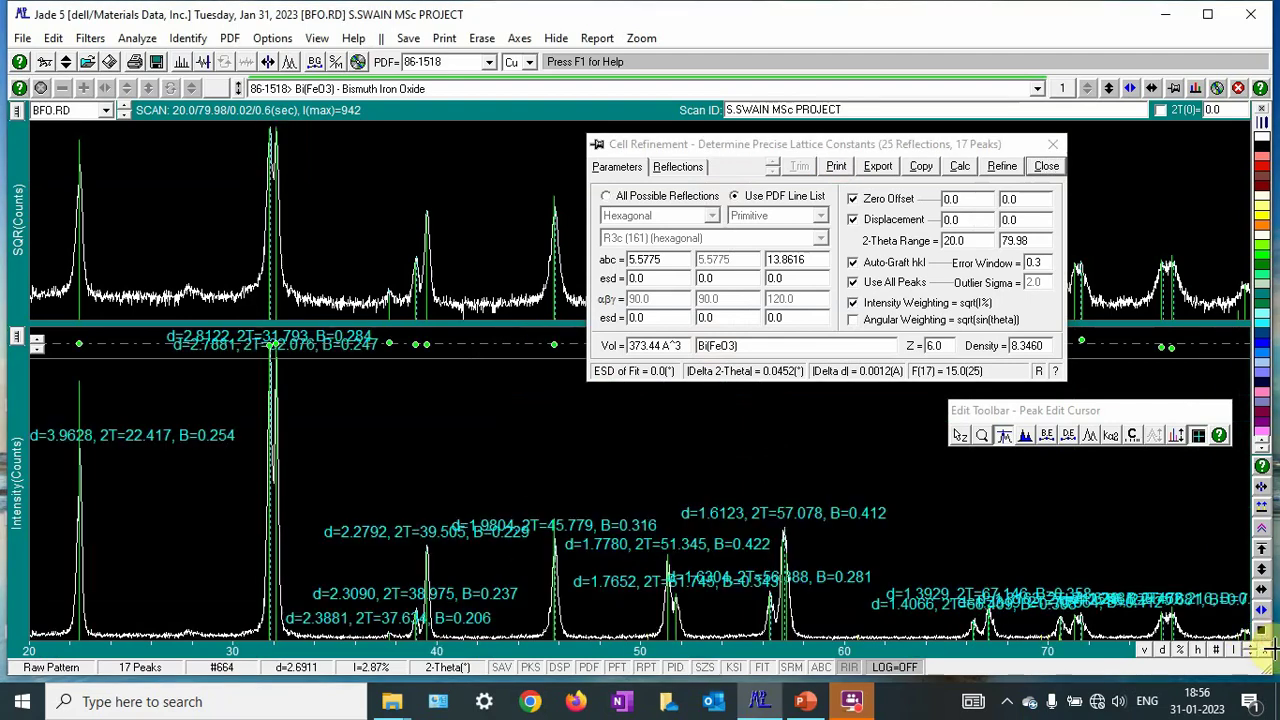
left_click(984, 437)
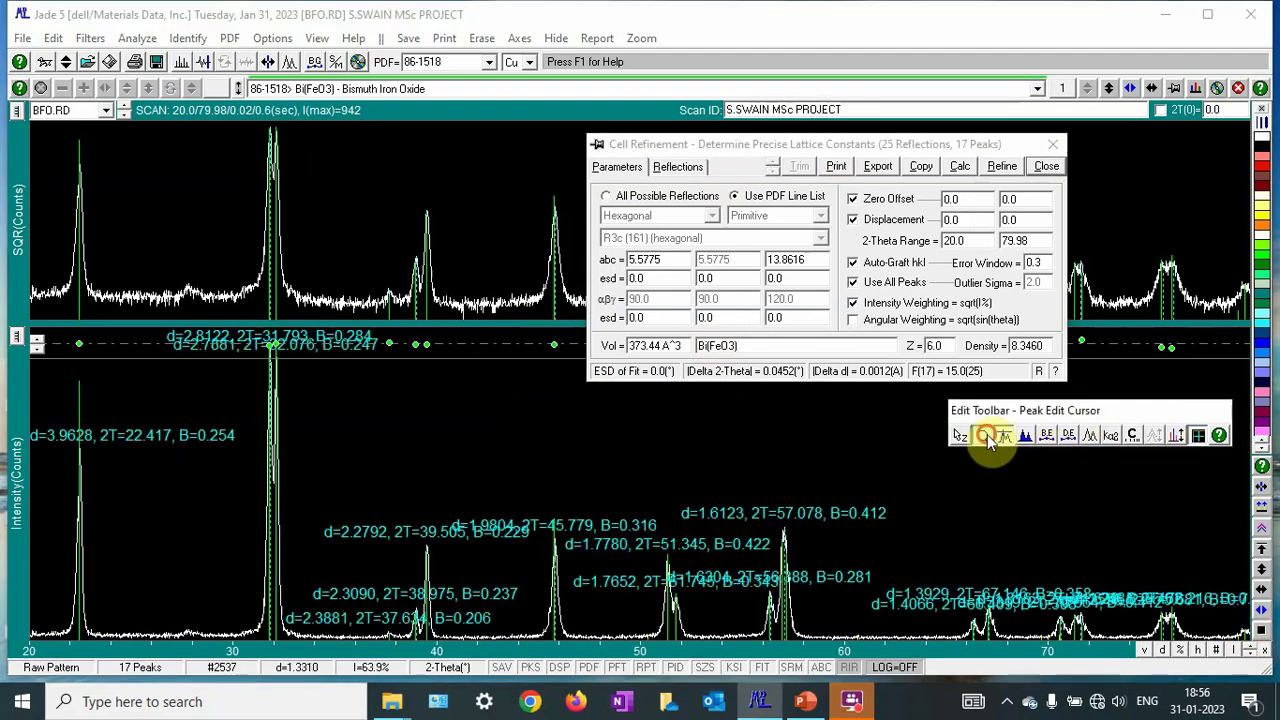
left_click_drag(370, 140, 962, 410)
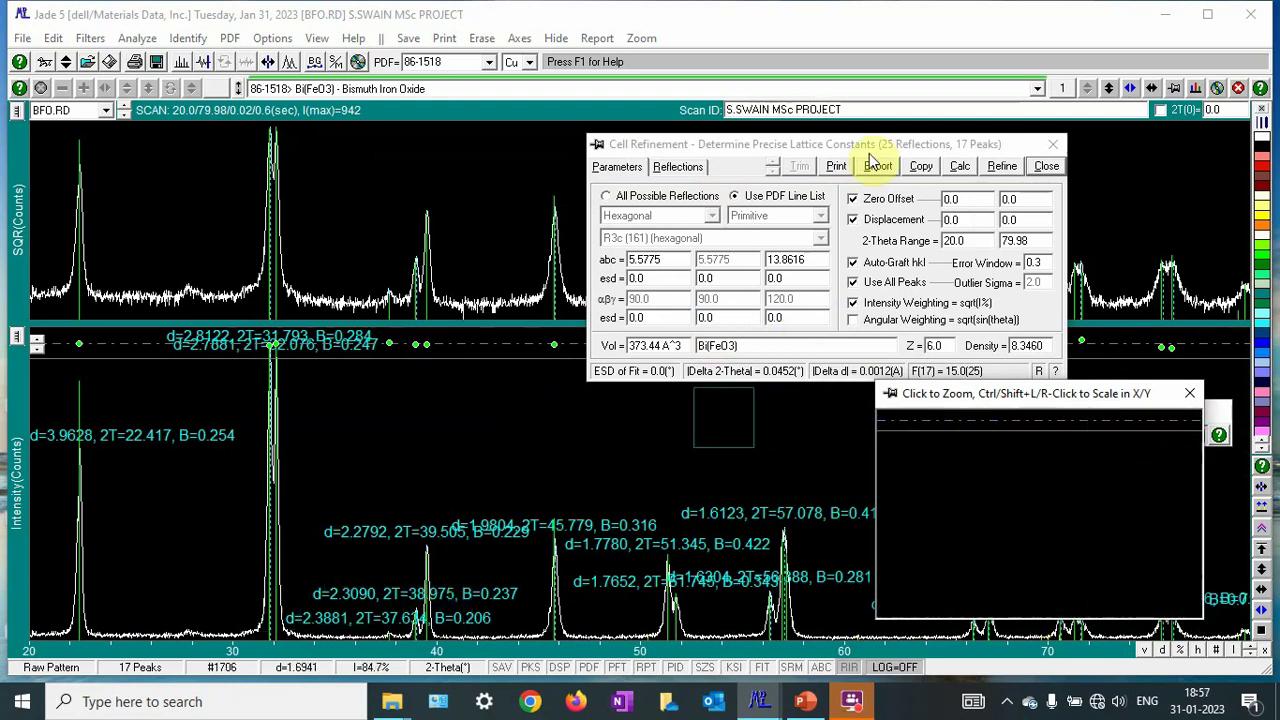
left_click_drag(870, 143, 672, 154)
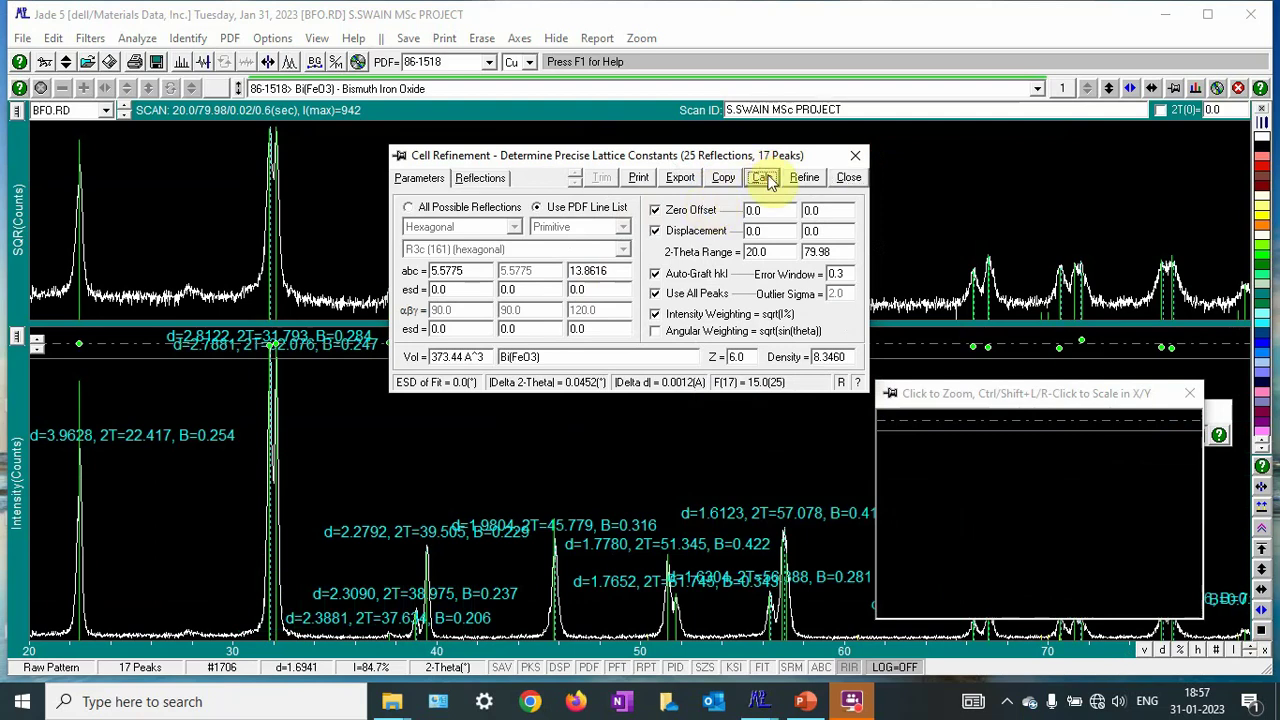
Refine to a = 5.66179, c = 14.05694 Å and review the hkl reflection table.
left_click(795, 180)
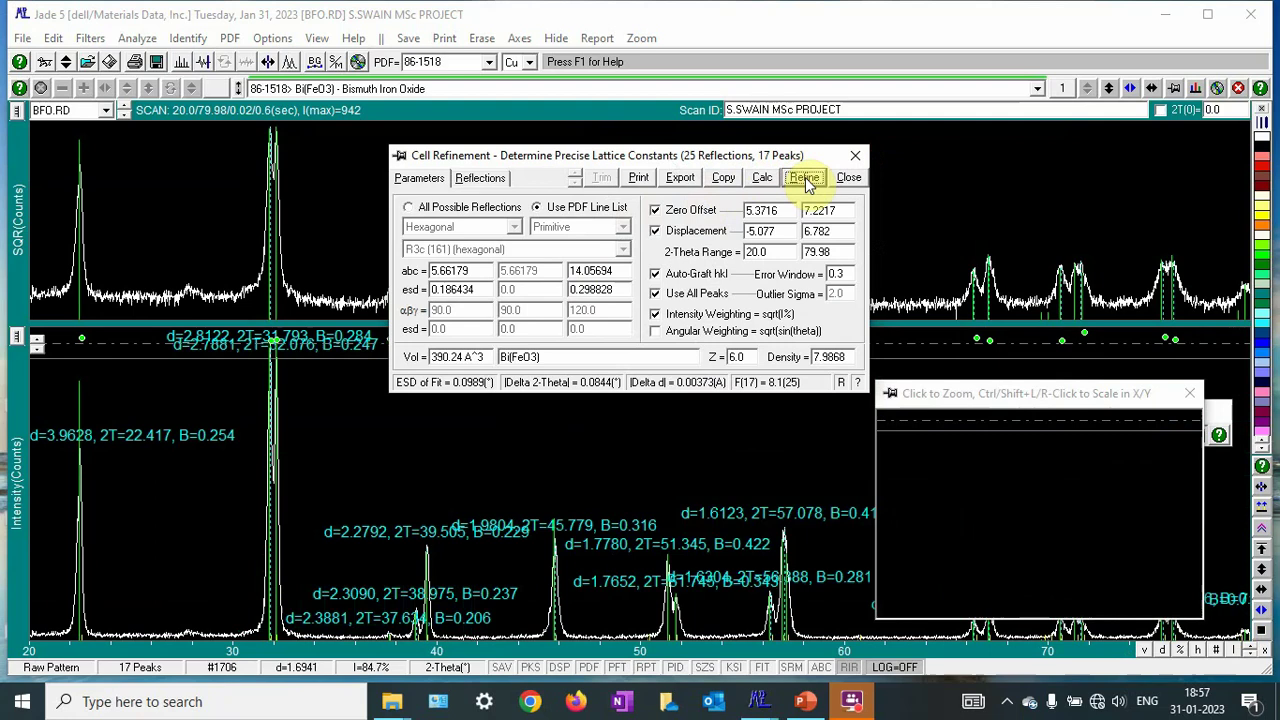
left_click(806, 180)
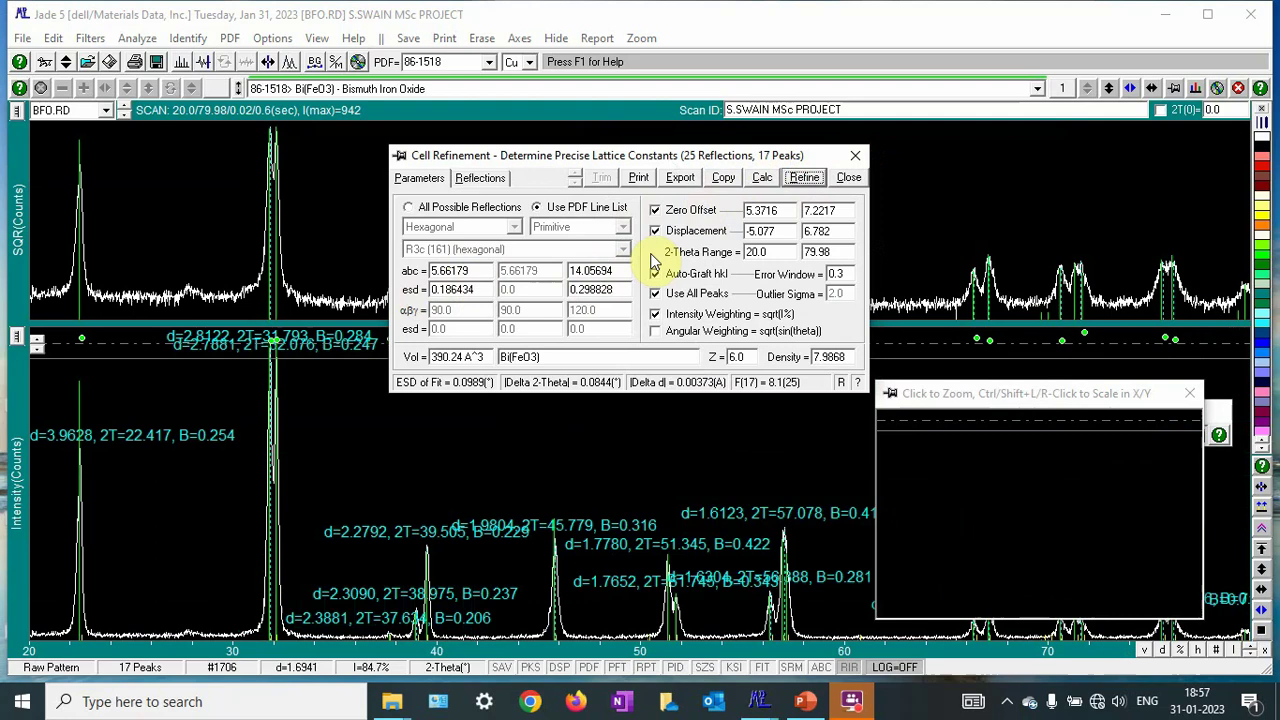
left_click(483, 178)
scroll(545, 278, "down", 4)
scroll(548, 275, "up", 4)
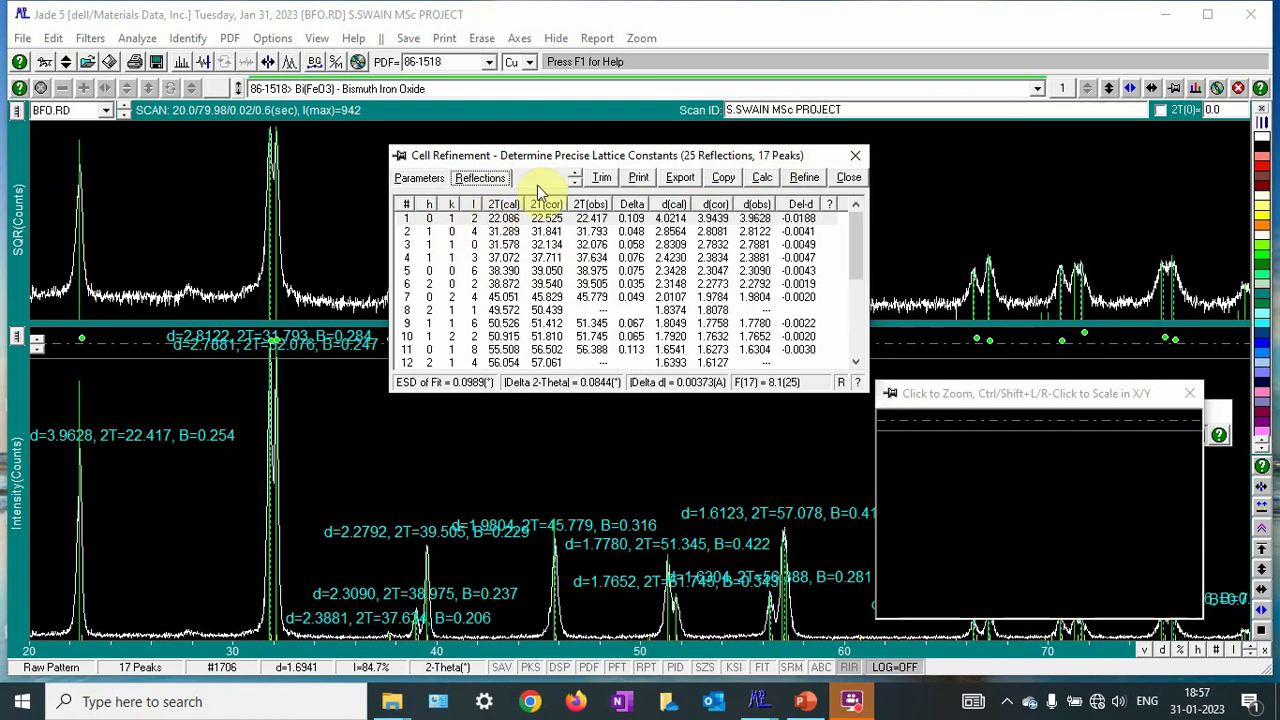
left_click(424, 178)
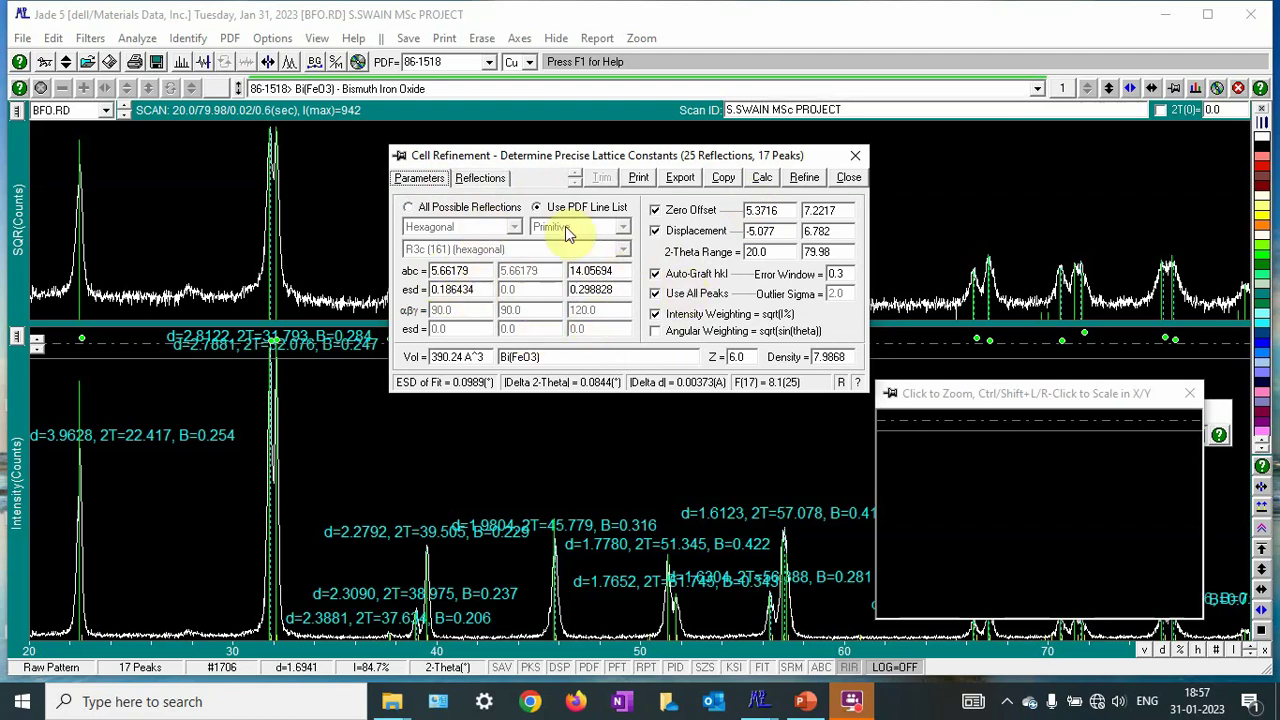
left_click(490, 178)
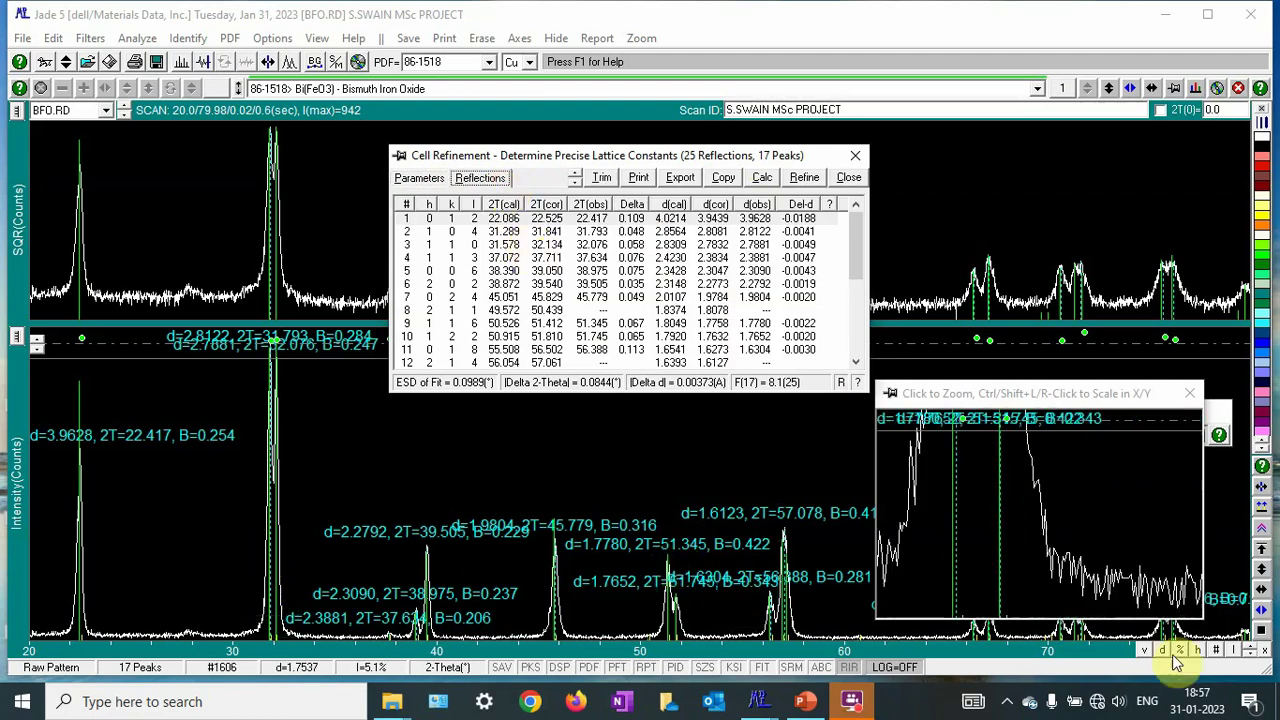
Label the peaks with the Bi(FeO3) phase name, drawn vertically above them.
left_click(1146, 654)
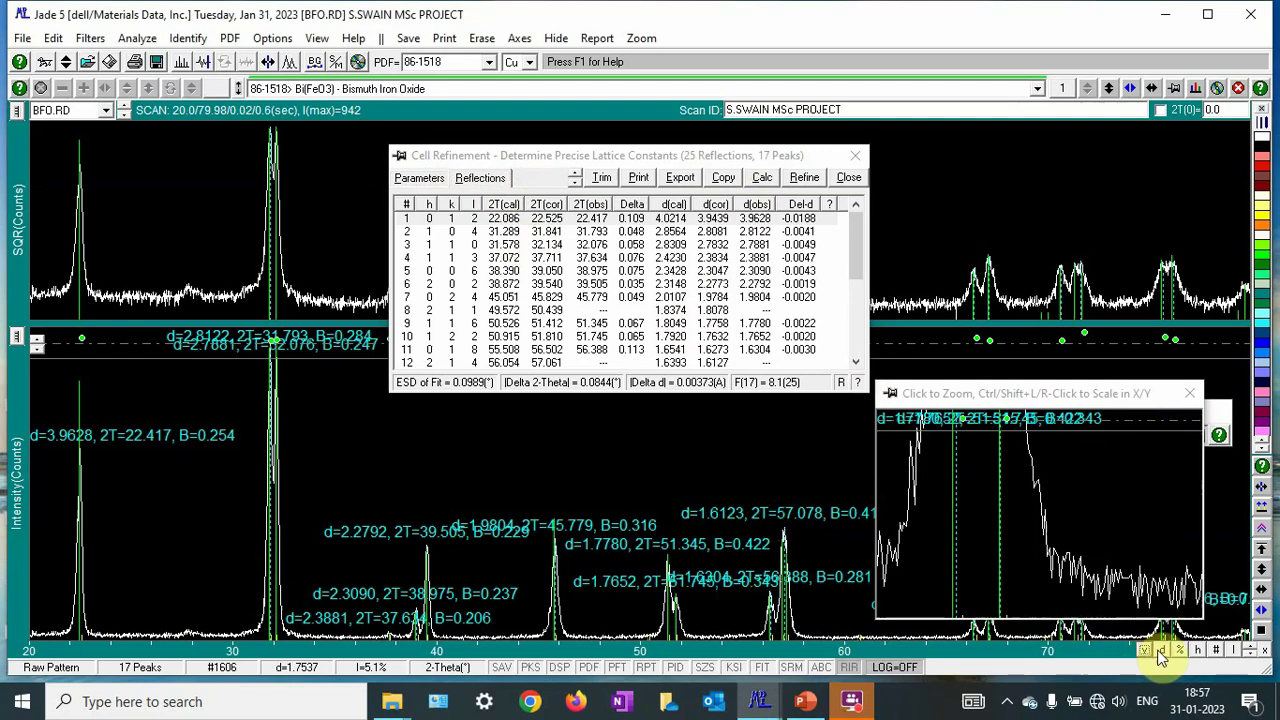
left_click(1160, 652)
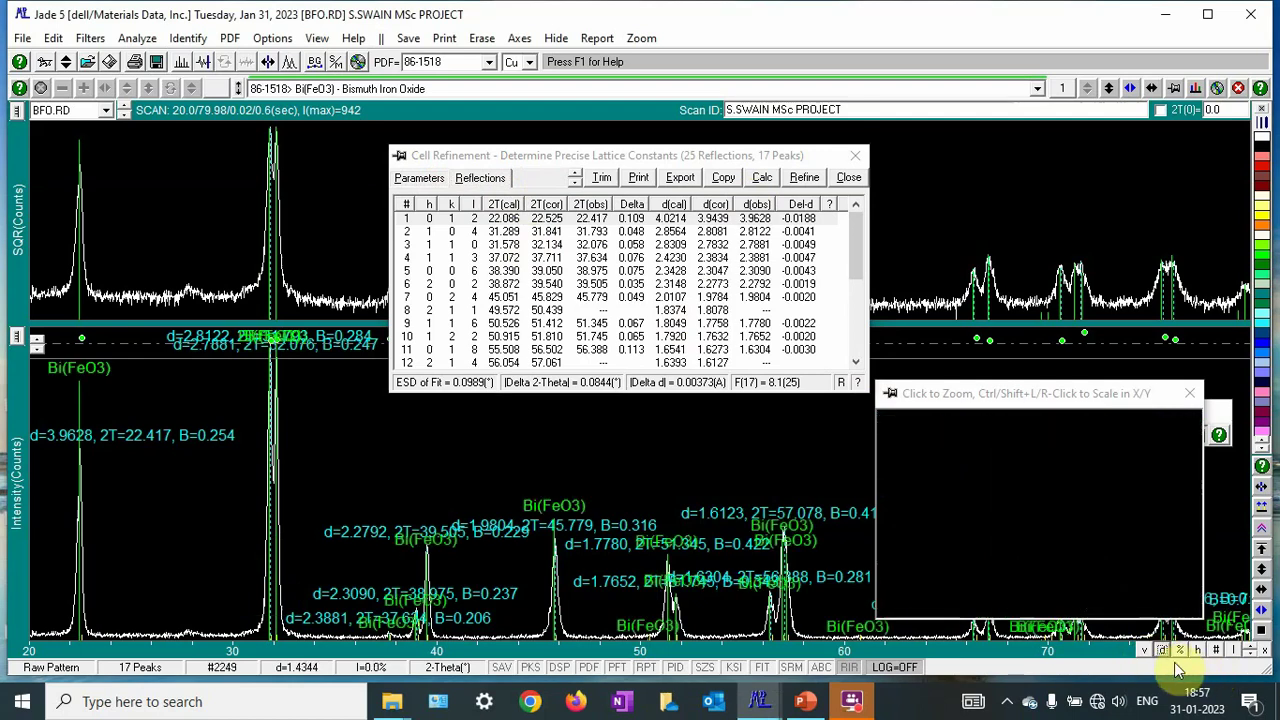
left_click(1146, 650)
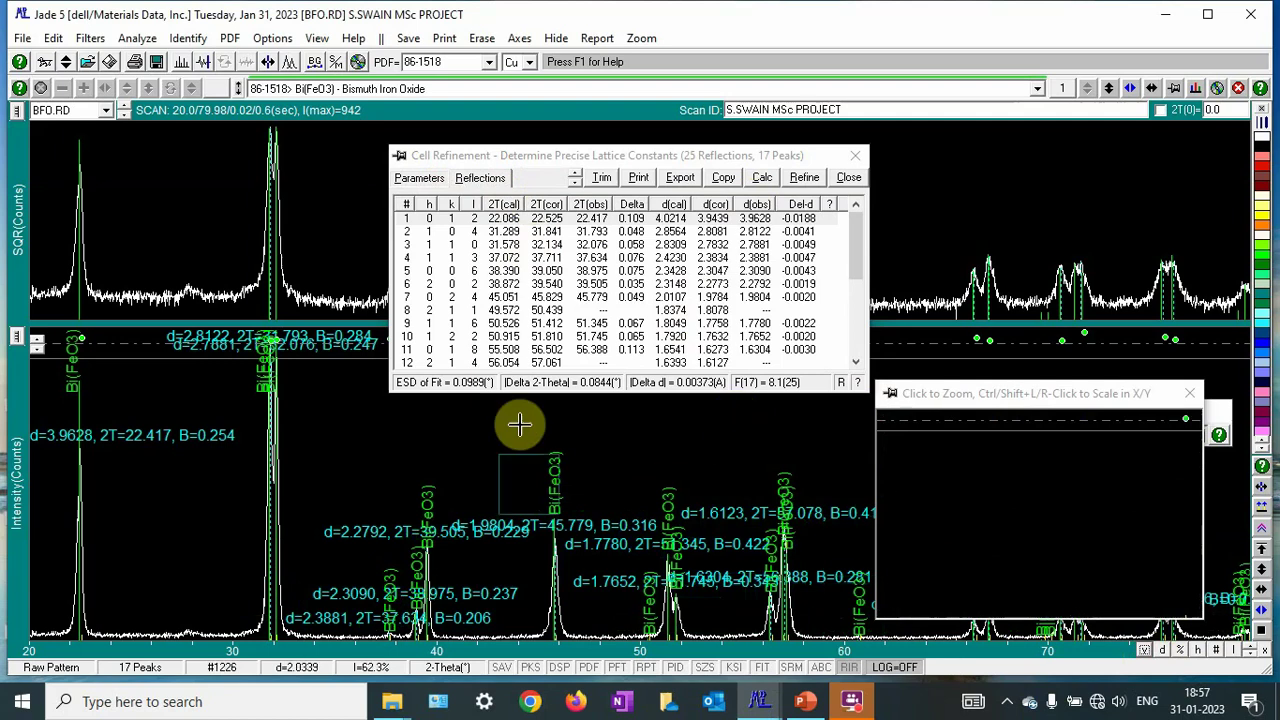
Add hkl indices such as (012), (104) and (300) to the peak labels.
left_click(137, 38)
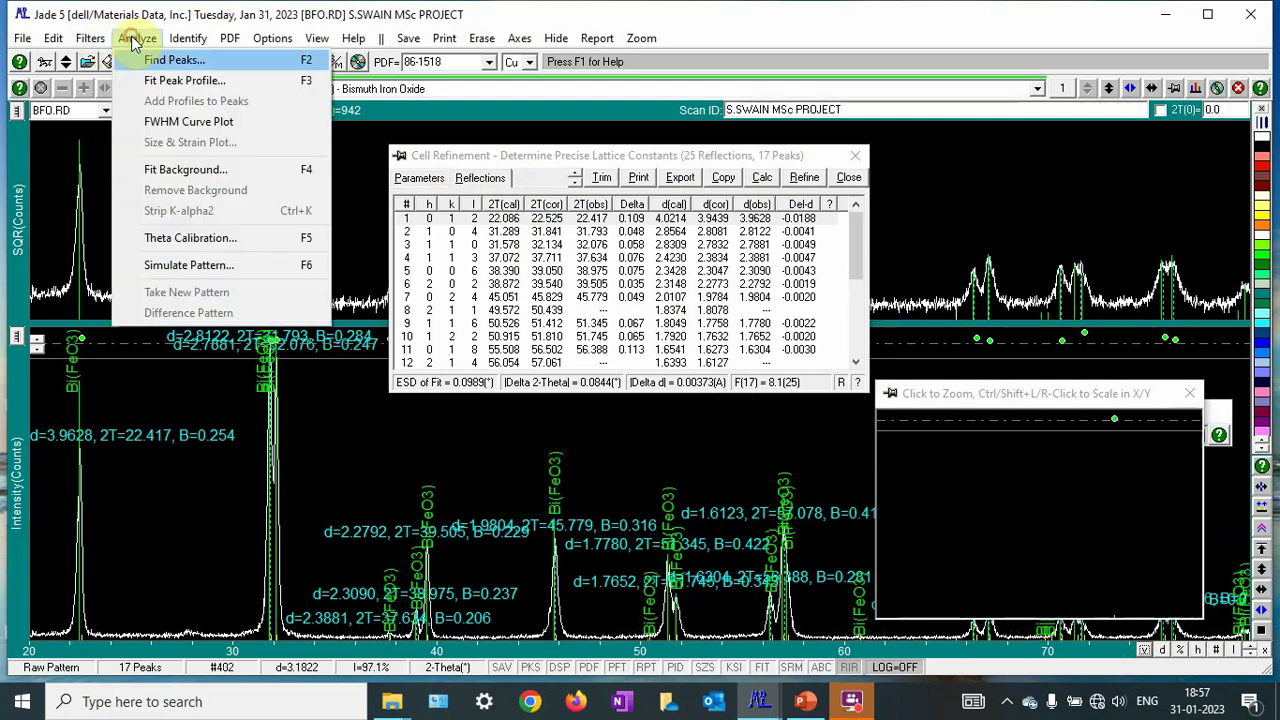
left_click(170, 55)
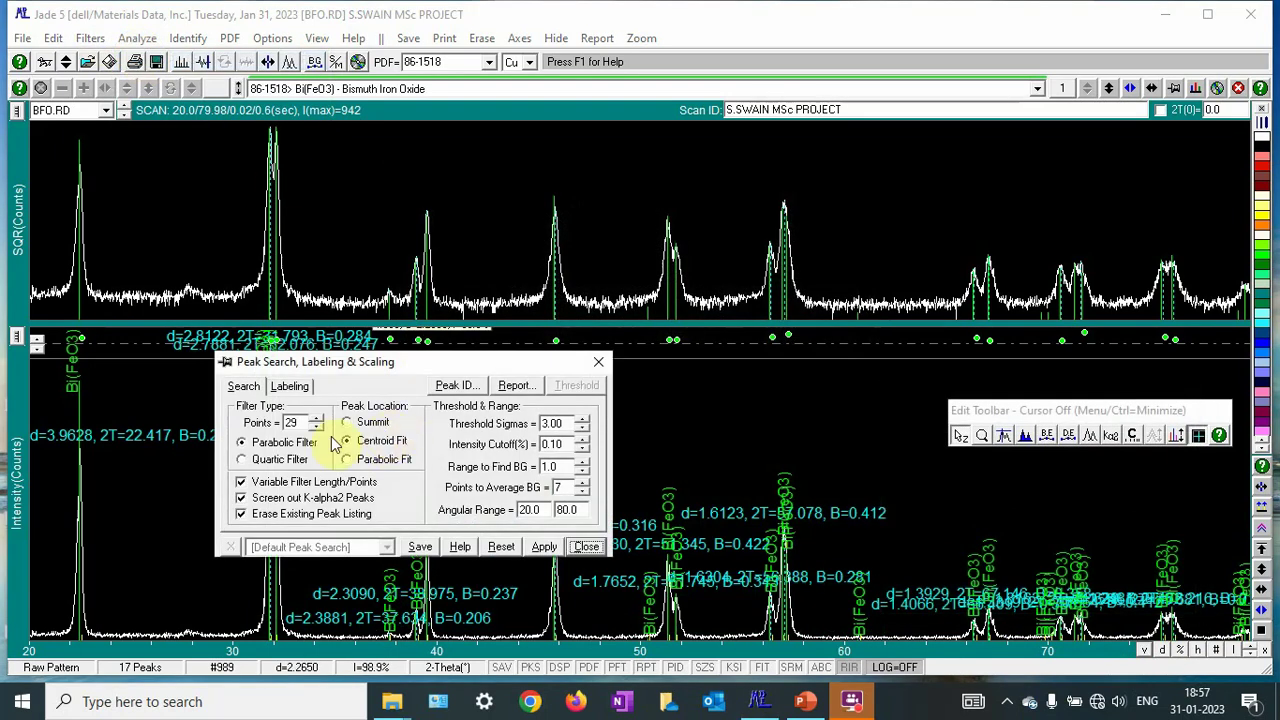
left_click(289, 386)
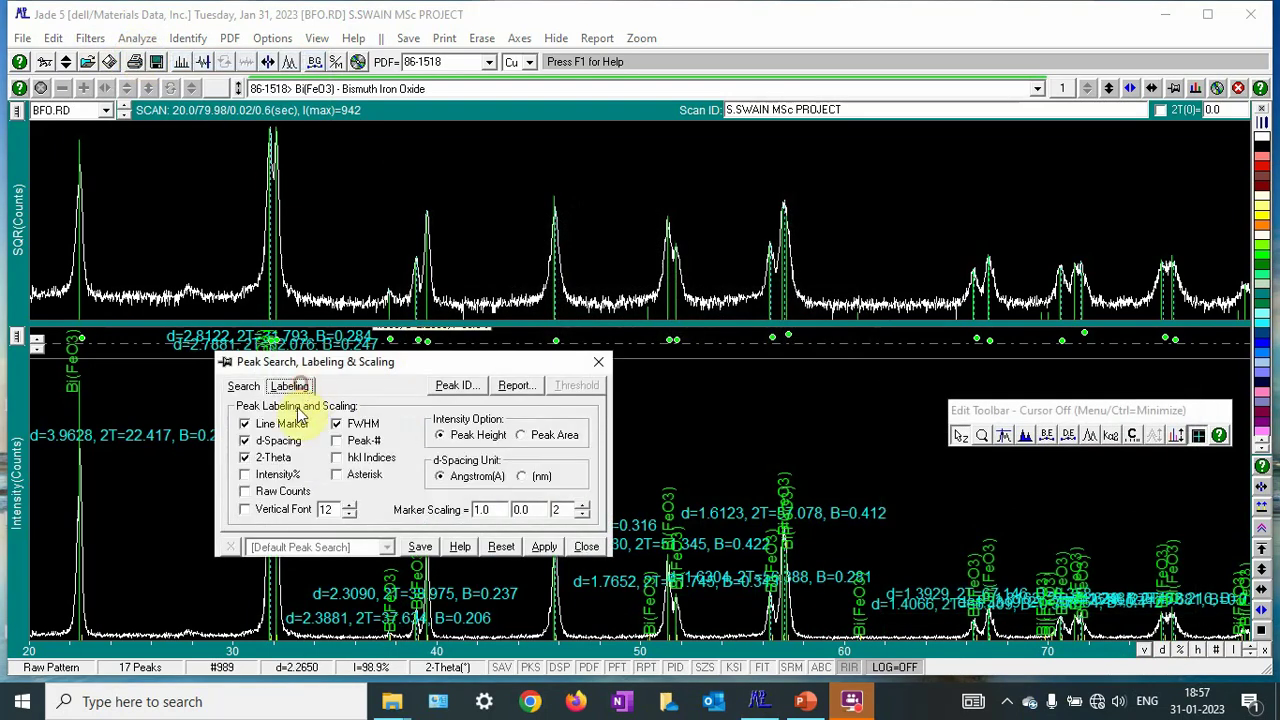
left_click(355, 460)
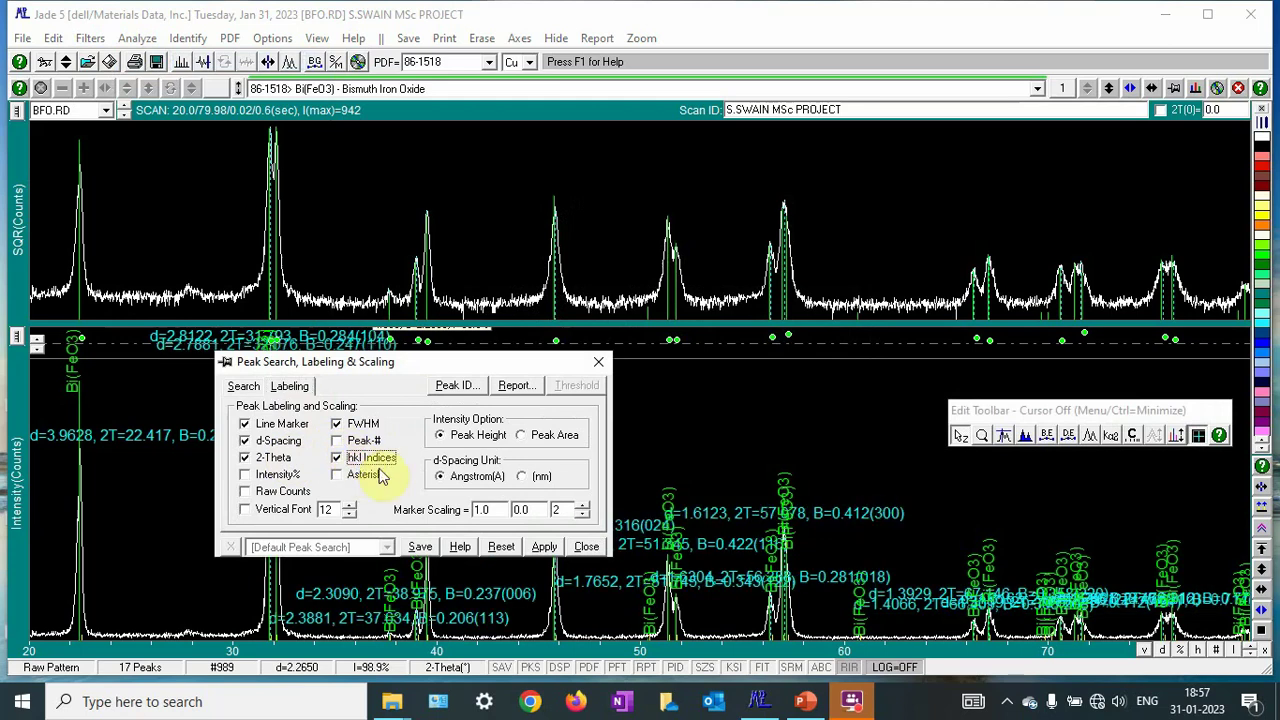
left_click(586, 547)
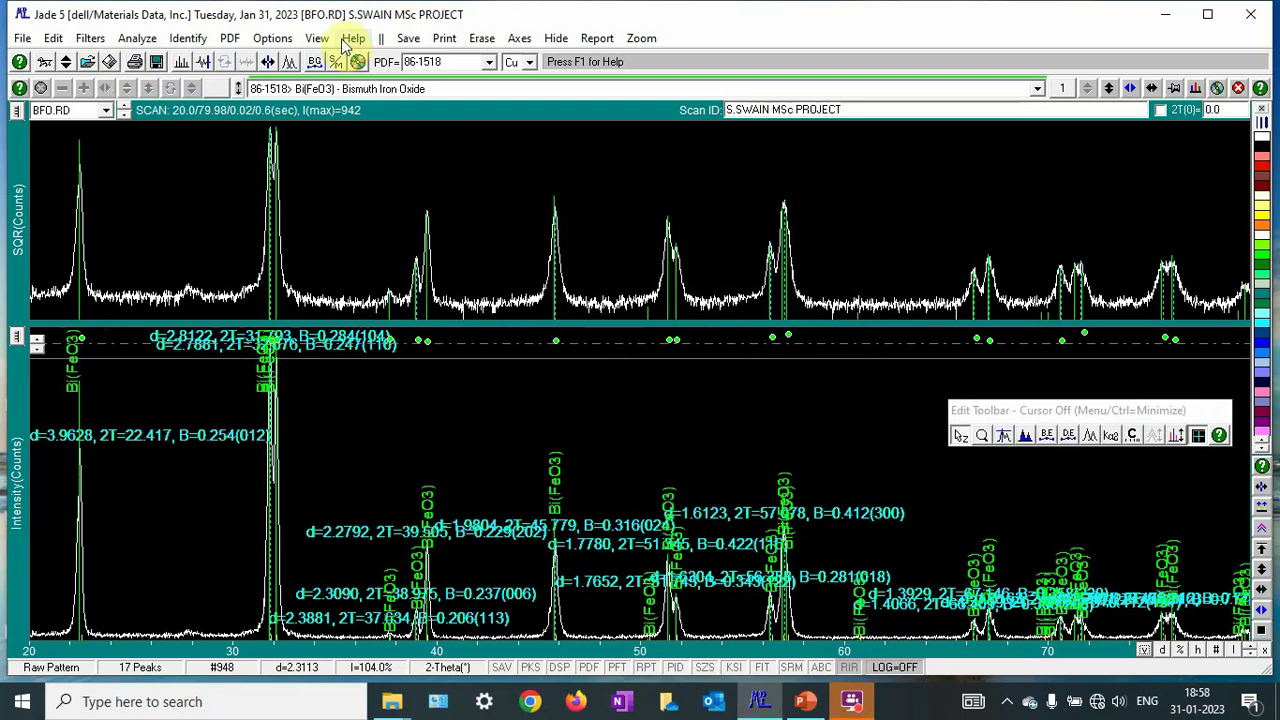
left_click(273, 38)
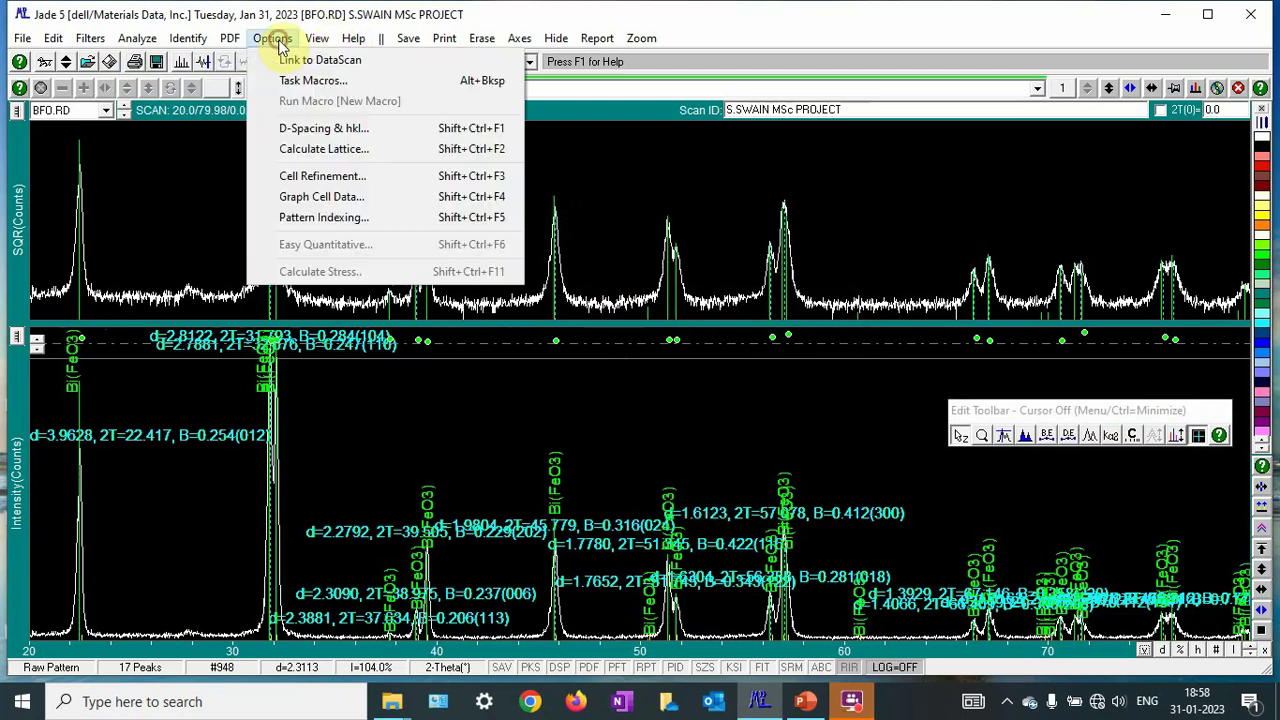
left_click(310, 175)
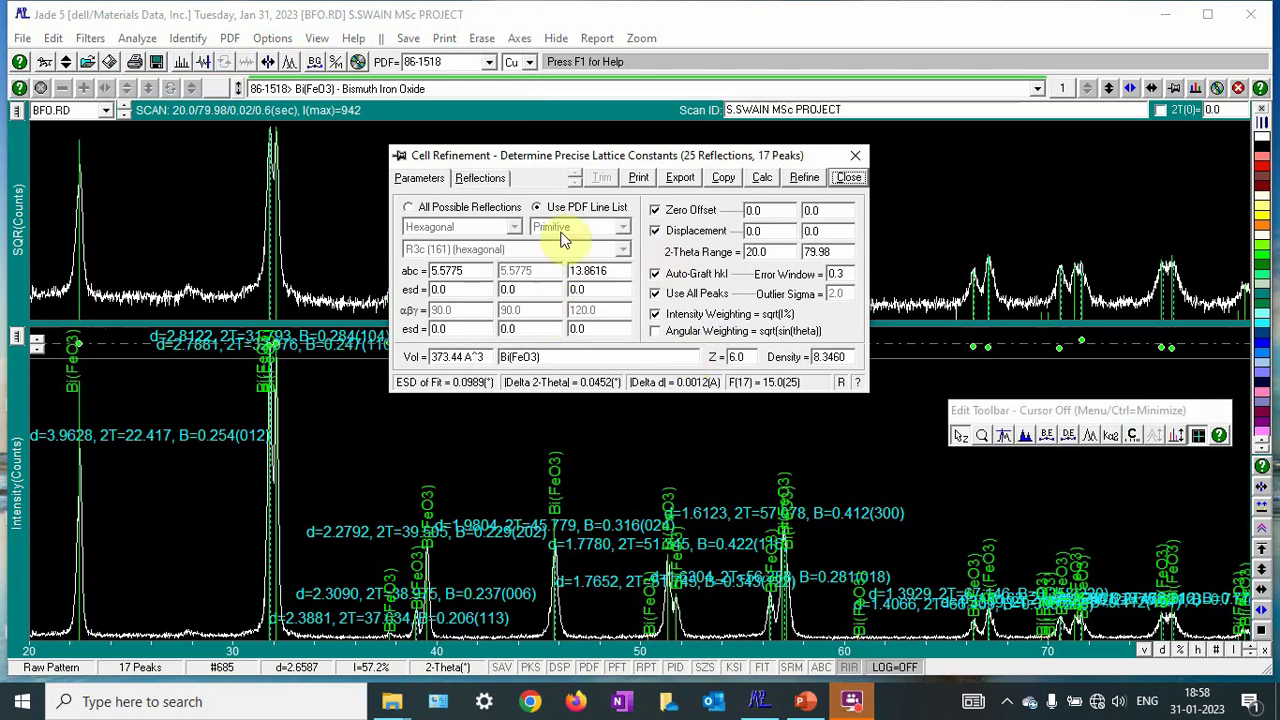
left_click(481, 177)
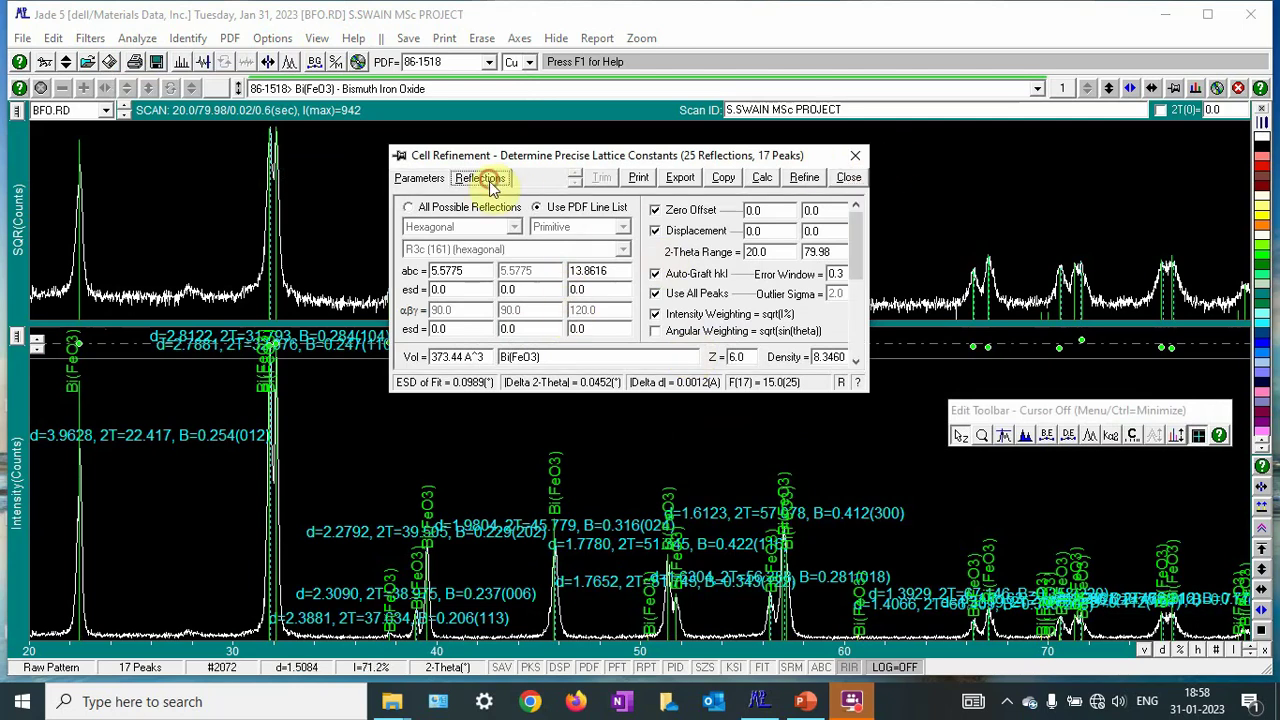
left_click(856, 155)
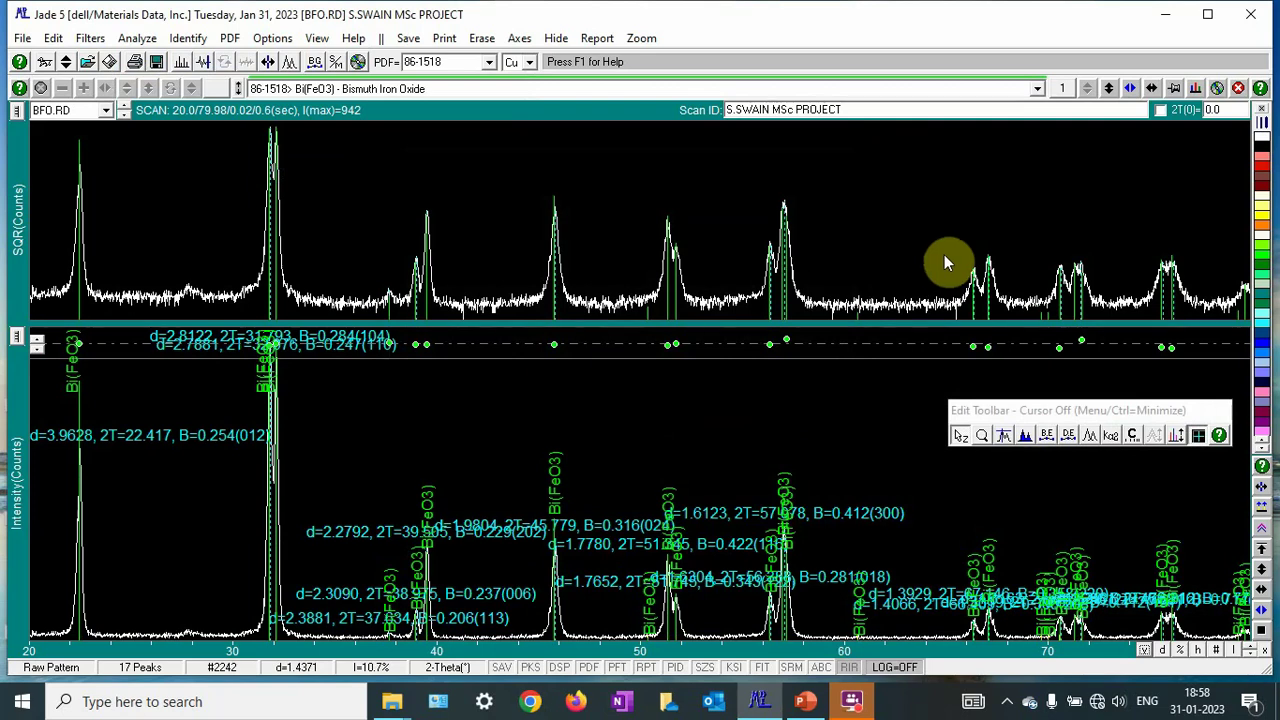
left_click(1006, 701)
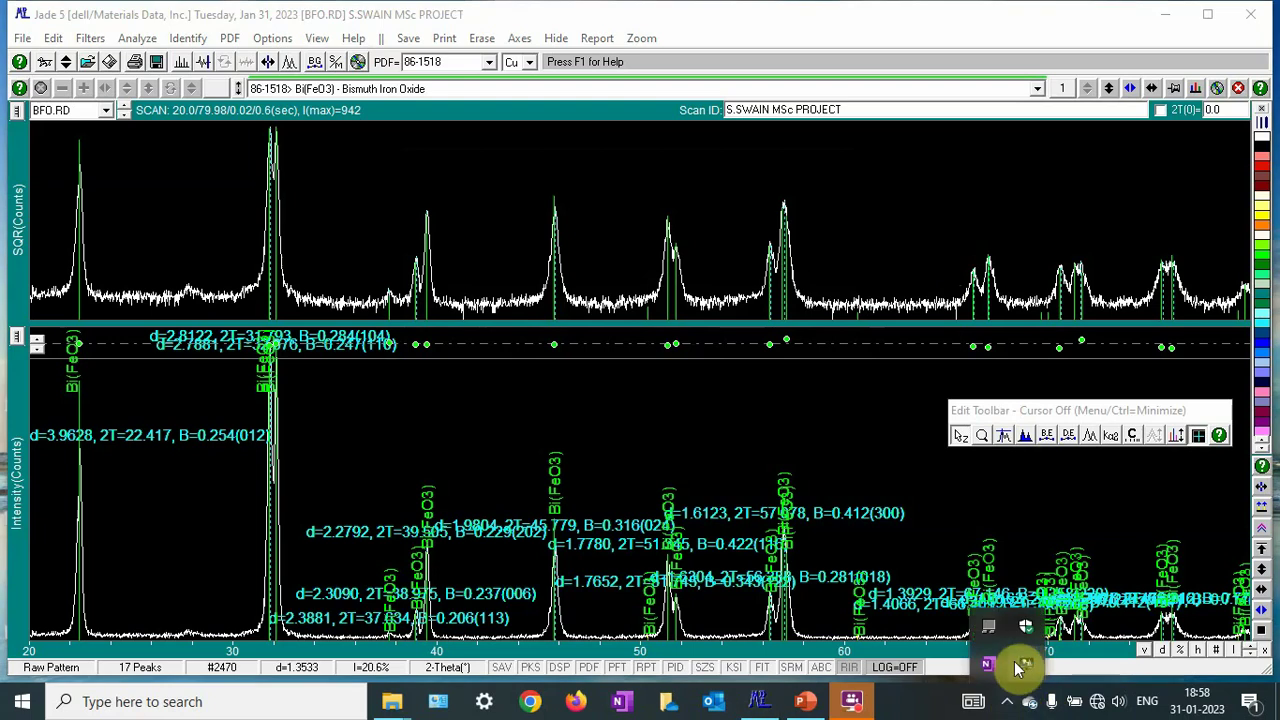
left_click(866, 708)
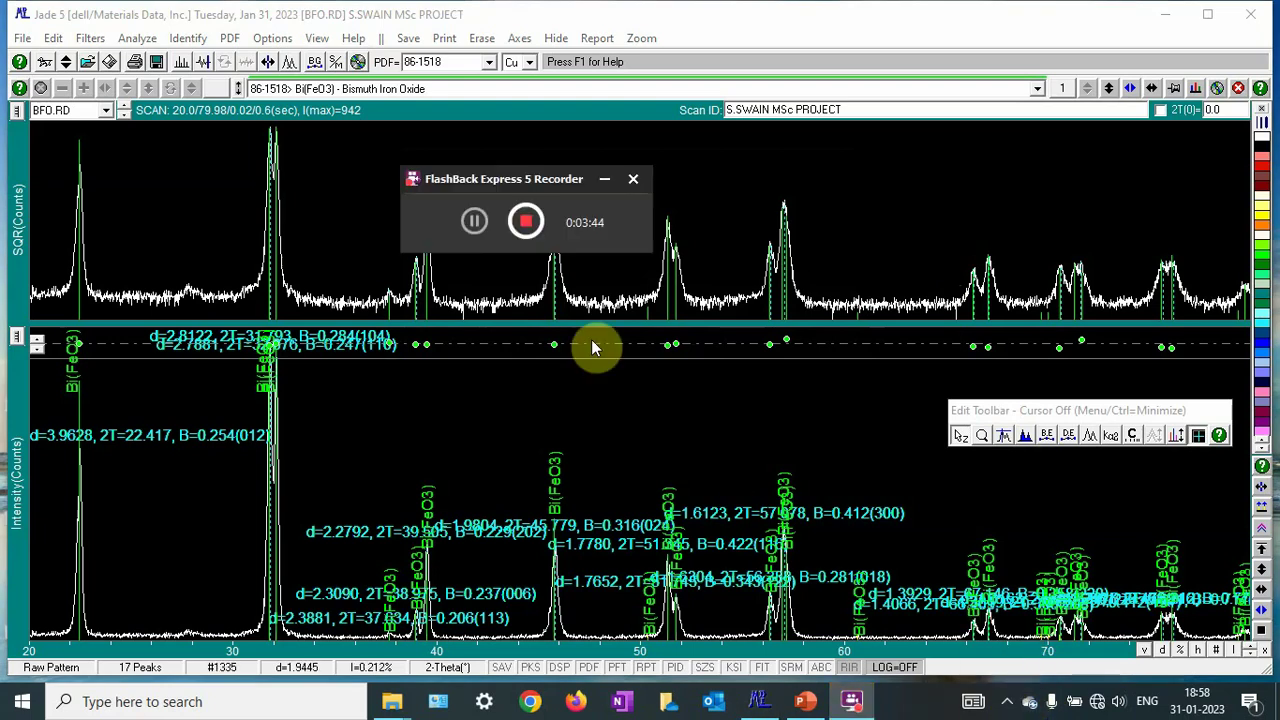